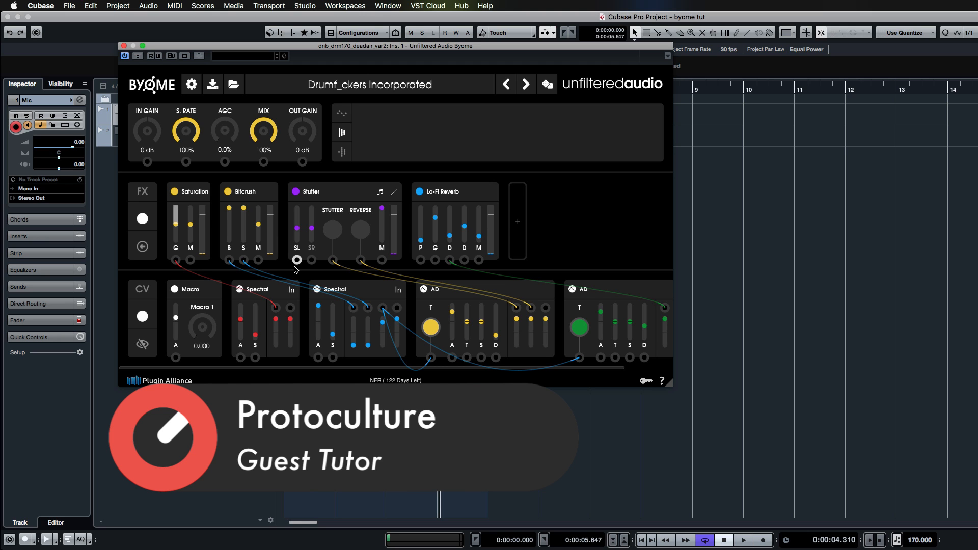
left_click_drag(356, 50, 337, 111)
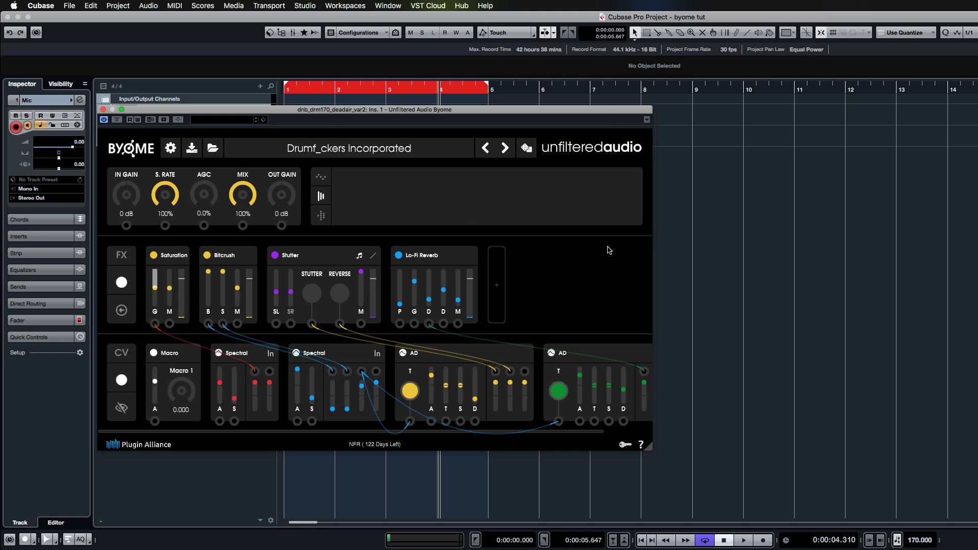
left_click_drag(412, 114, 415, 114)
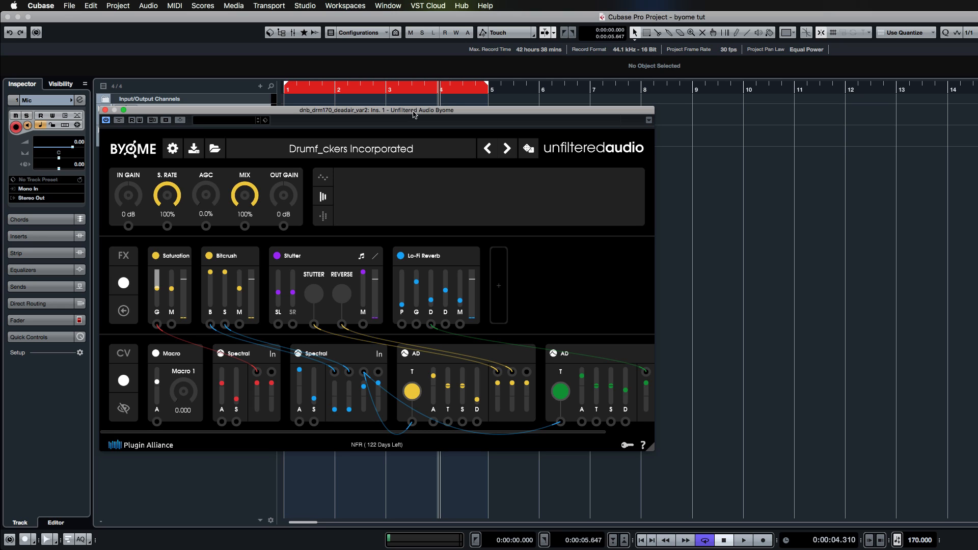
left_click_drag(357, 114, 357, 114)
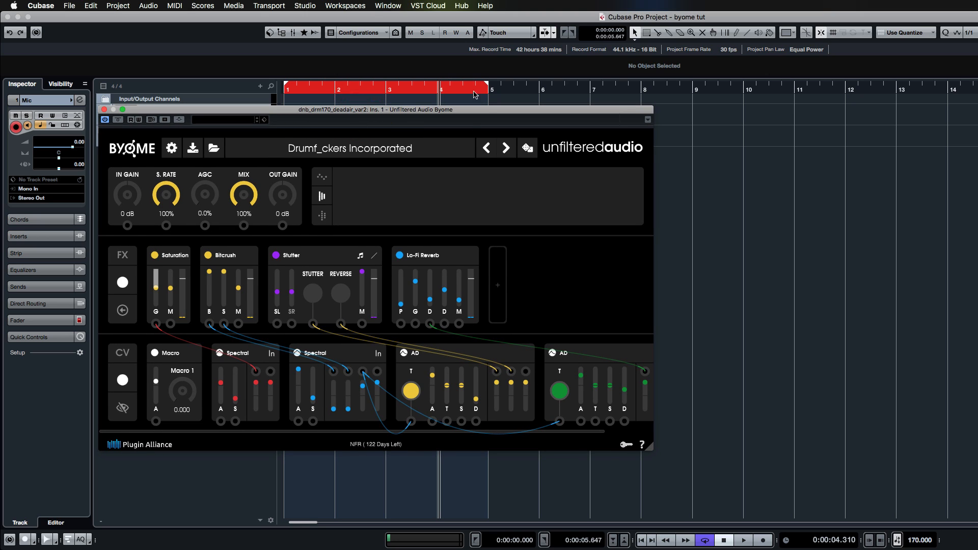
mouse_move(450, 113)
left_mouse_down()
mouse_move(479, 109)
mouse_move(465, 104)
left_mouse_up()
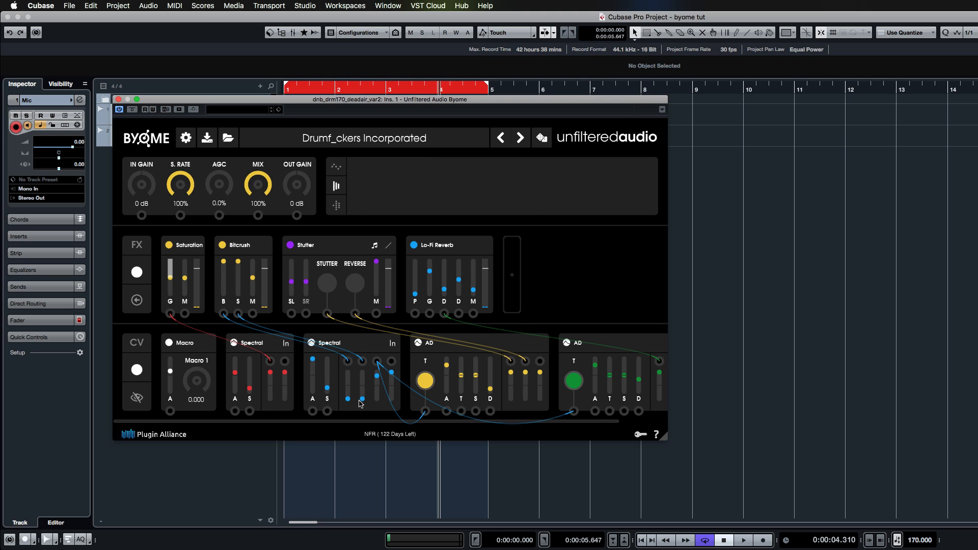
left_click_drag(615, 421, 297, 415)
Step: Open the plug-in's settings and try out the dark skin and tooltip options
left_click(186, 139)
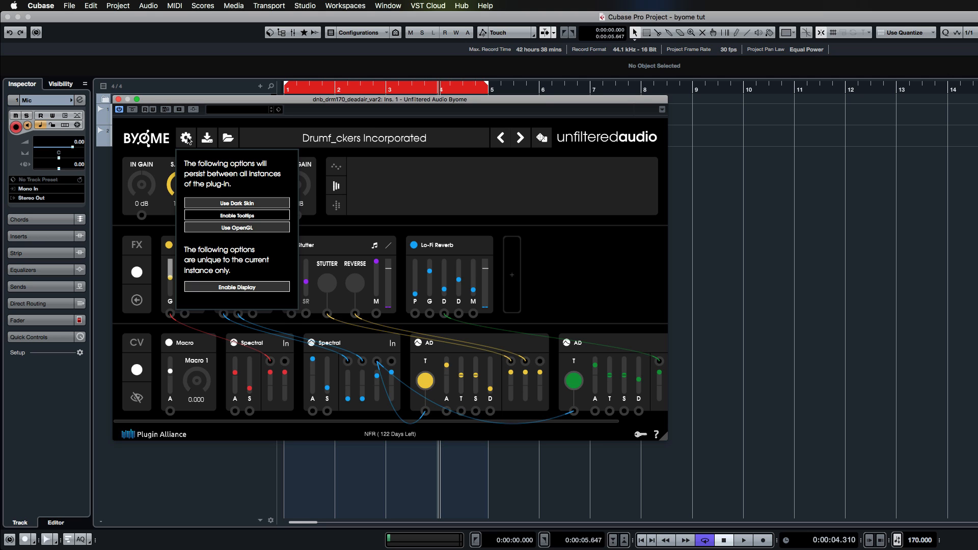
left_click(246, 205)
left_click(247, 205)
left_click(253, 215)
Step: Turn the Enable Display option off and back on, and close the plug-in's settings
left_click(237, 289)
left_click(238, 290)
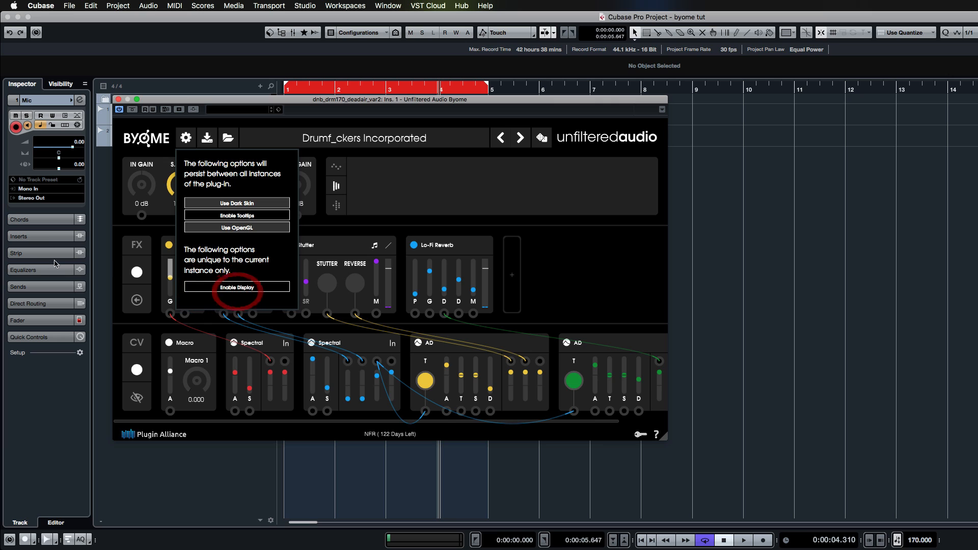
left_click(221, 285)
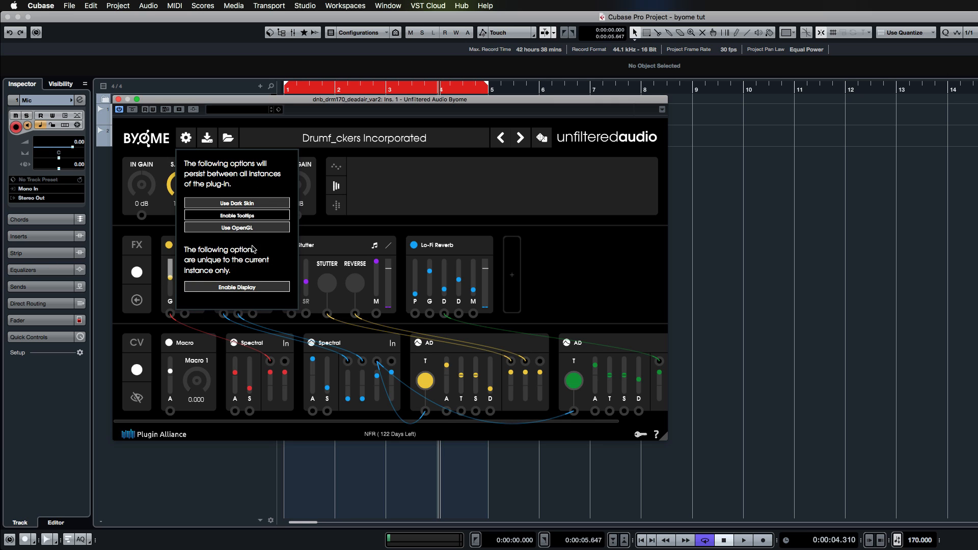
left_click(350, 108)
left_click(306, 119)
left_click(181, 141)
left_click(185, 139)
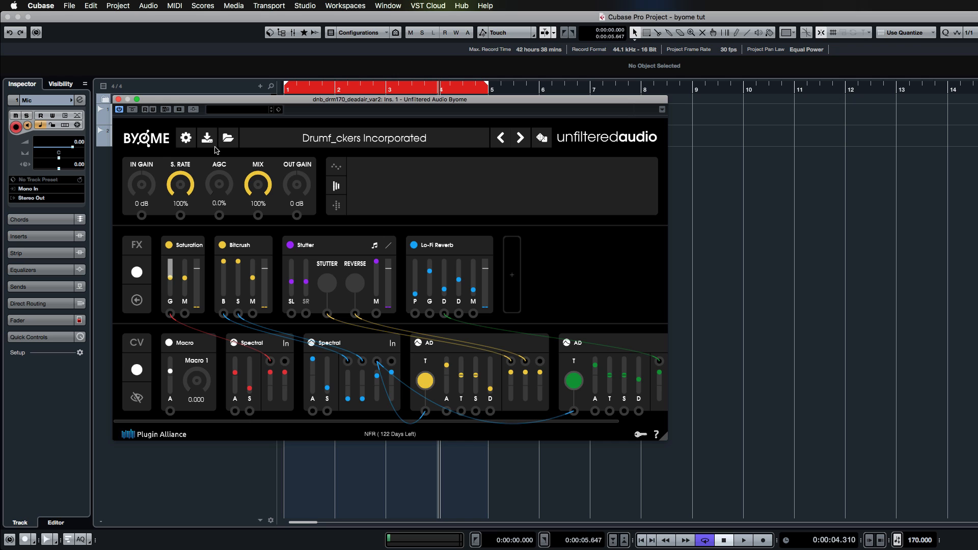
Step: Look through the preset loading dialog and the preset menu, including the Factory Presets categories, without loading anything
left_click(228, 139)
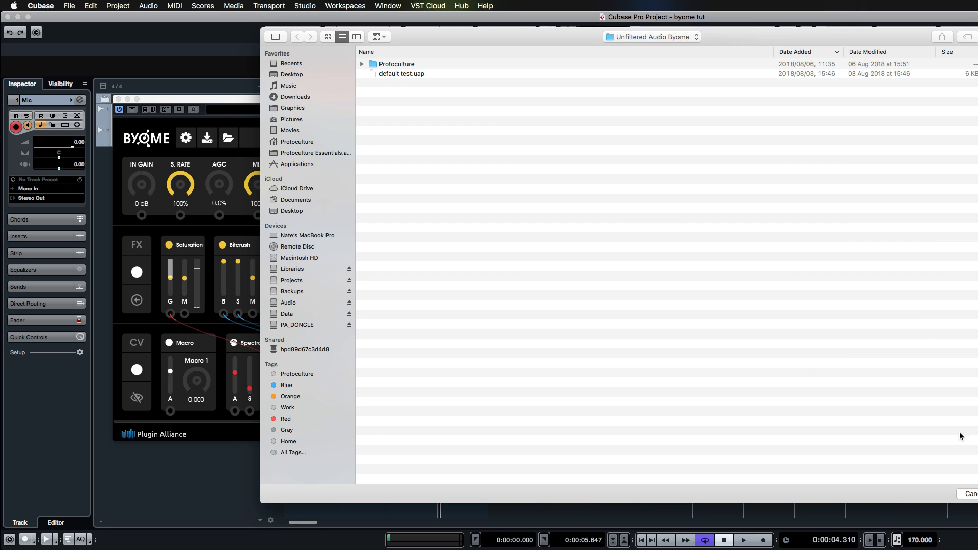
left_click(968, 500)
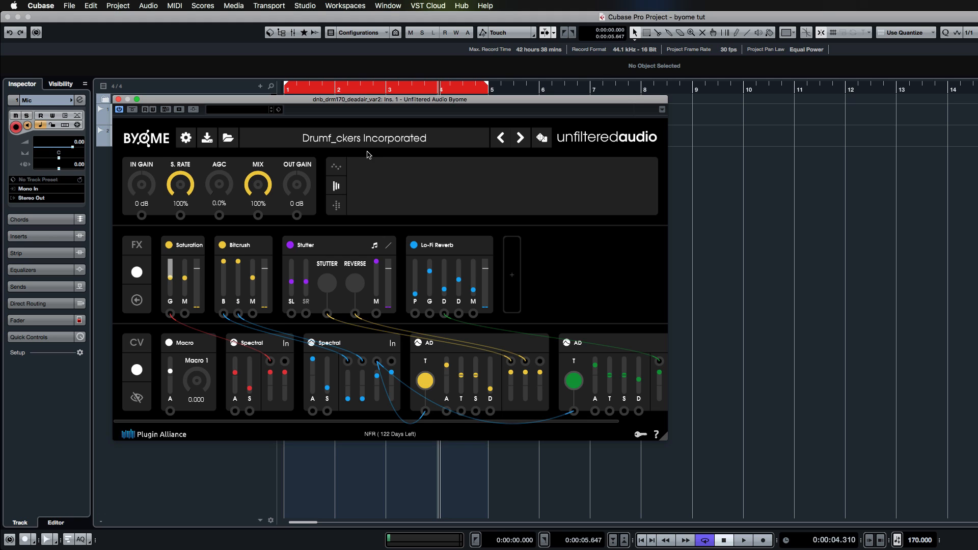
left_click(335, 140)
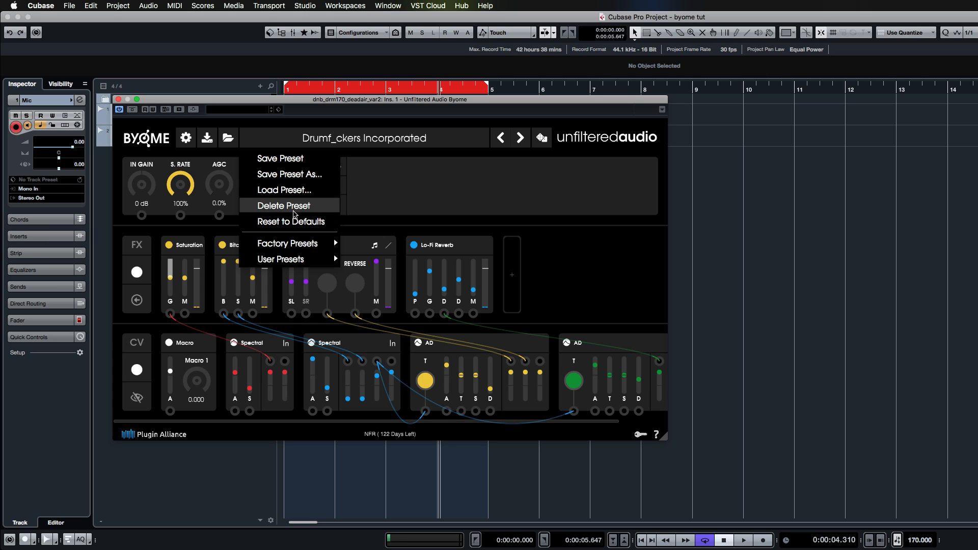
mouse_move(284, 248)
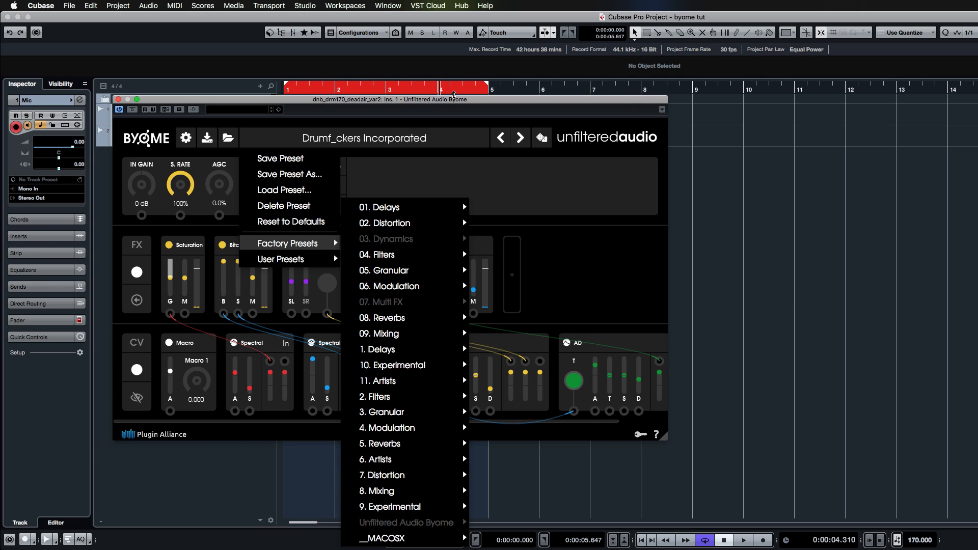
left_click(448, 98)
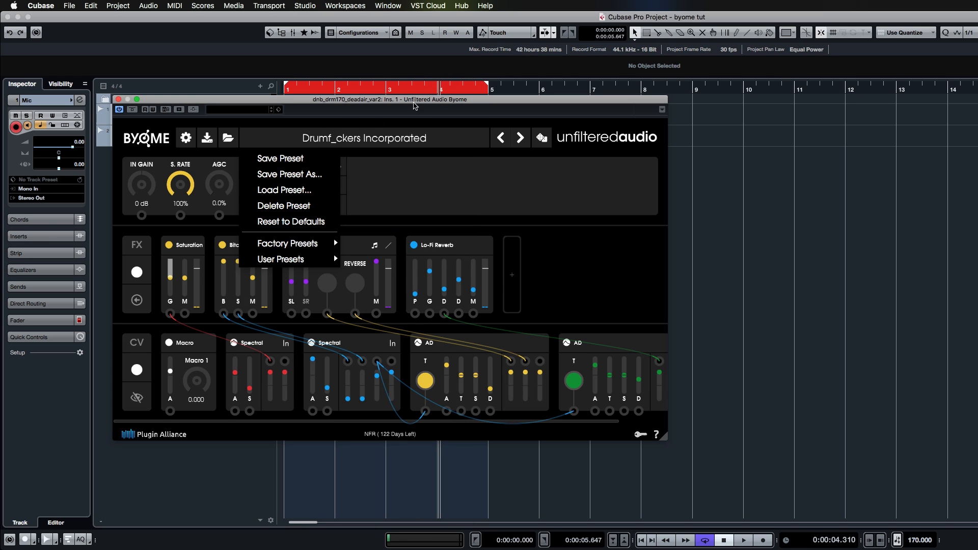
Step: Step forward to the following preset and return to Drumf_ckers Incorporated
left_click(520, 139)
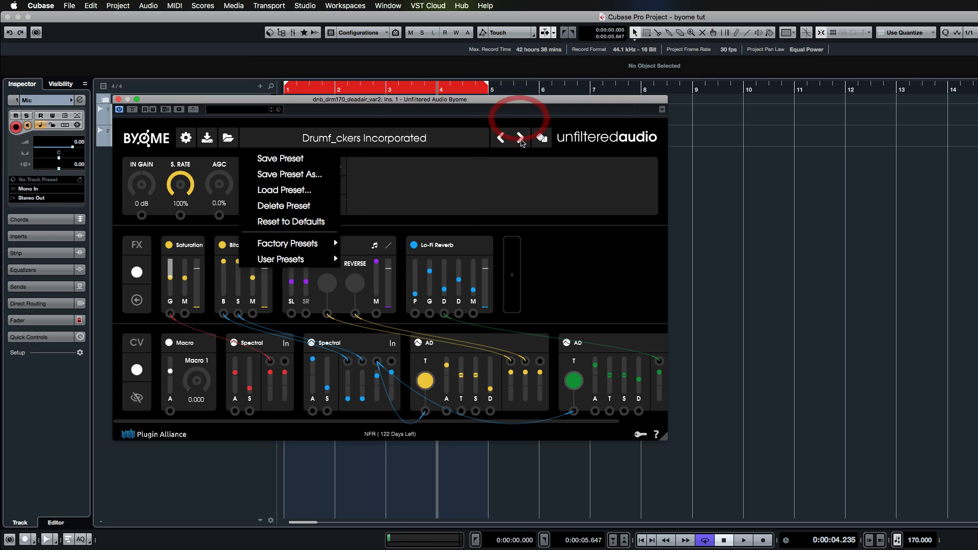
left_click(521, 139)
left_click(501, 138)
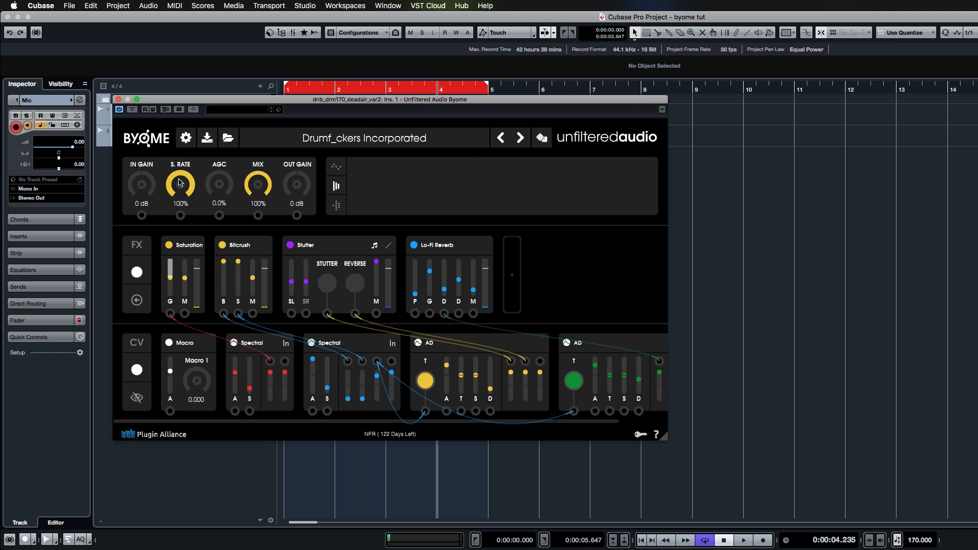
left_click_drag(204, 100, 390, 83)
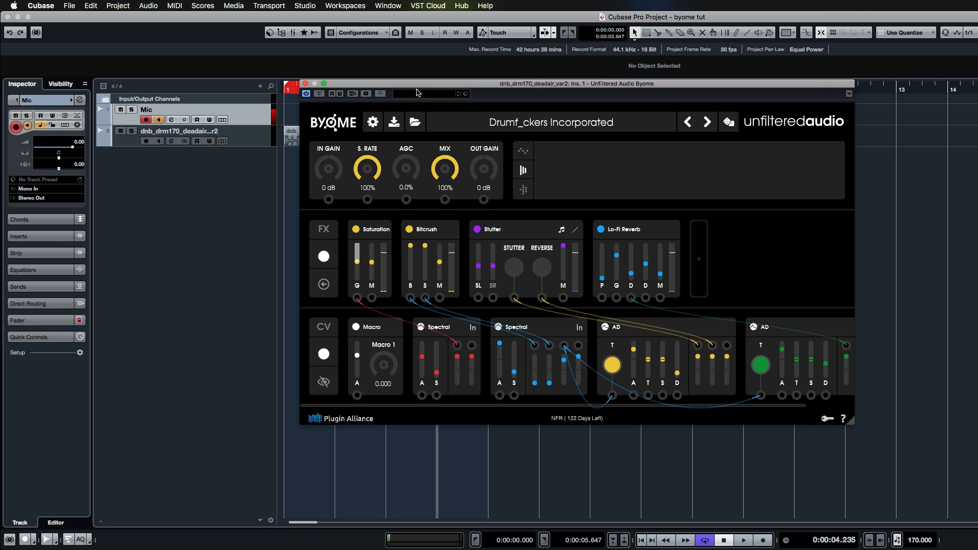
left_click_drag(416, 85, 205, 100)
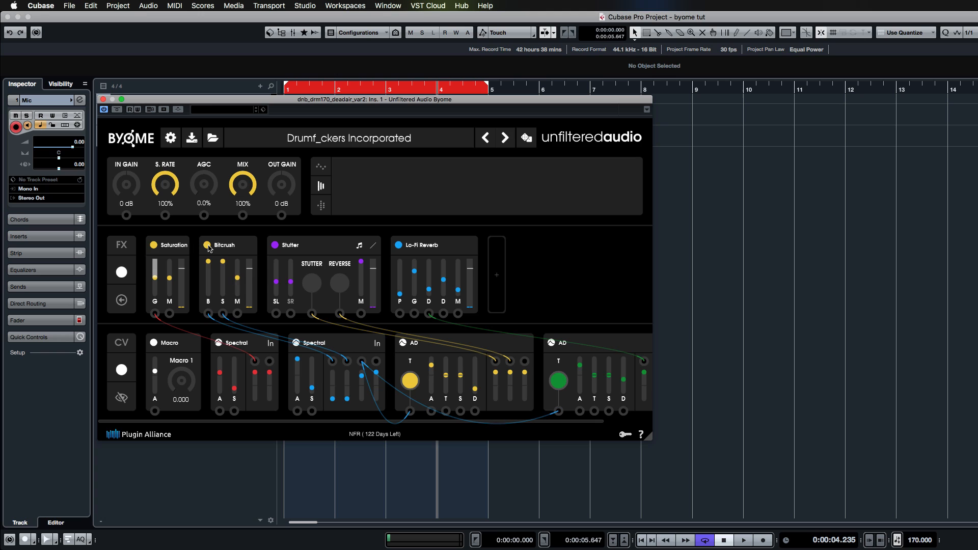
left_click(231, 249)
left_click_drag(261, 101, 239, 131)
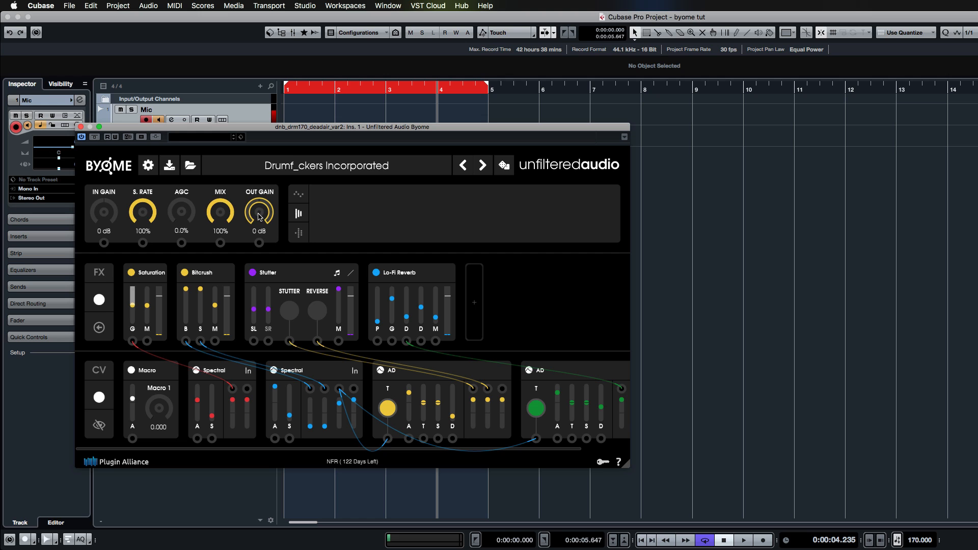
left_click_drag(308, 131, 367, 76)
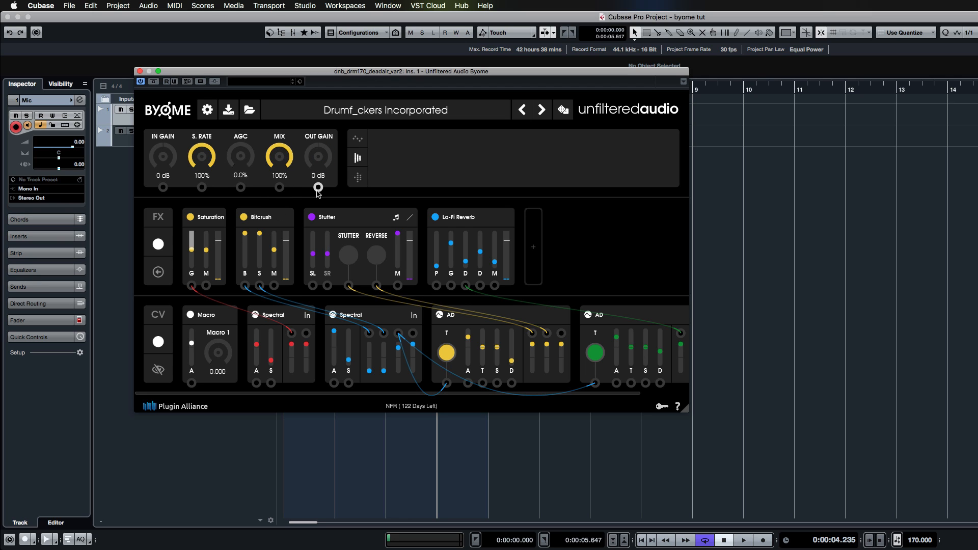
Step: Return the playhead to the project start and switch the plug-in's visualizer to the dotted view after trying the other views
left_click_drag(318, 187, 391, 192)
left_click(361, 141)
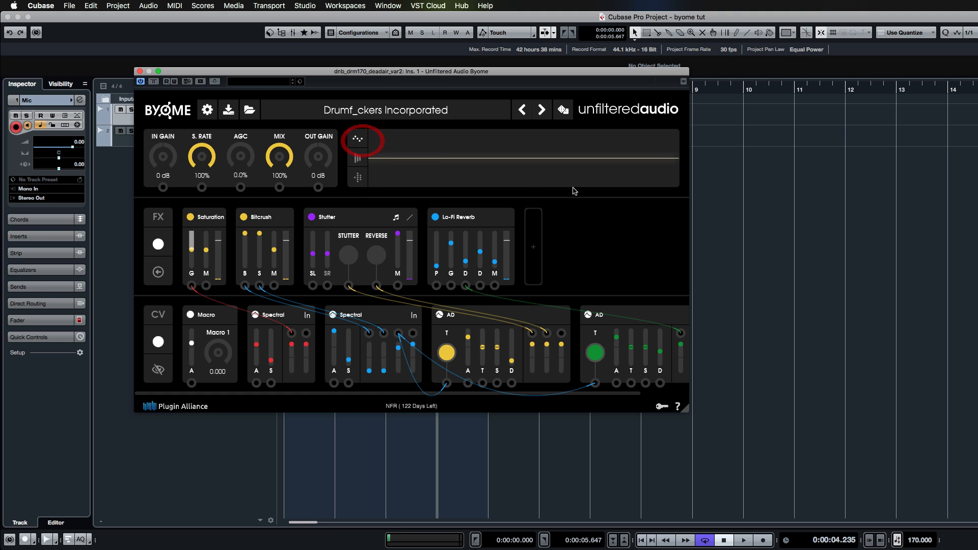
left_click_drag(391, 76, 347, 168)
left_click(334, 124)
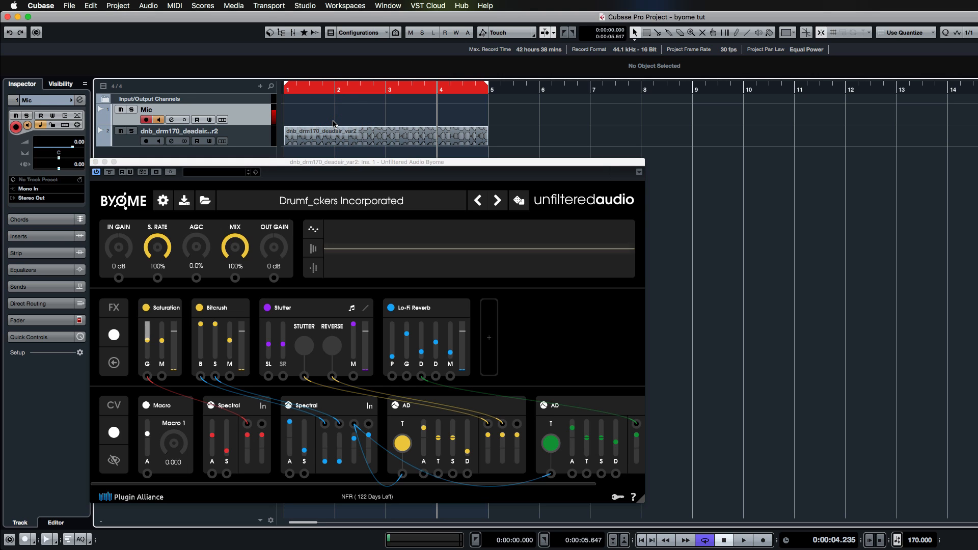
key("period")
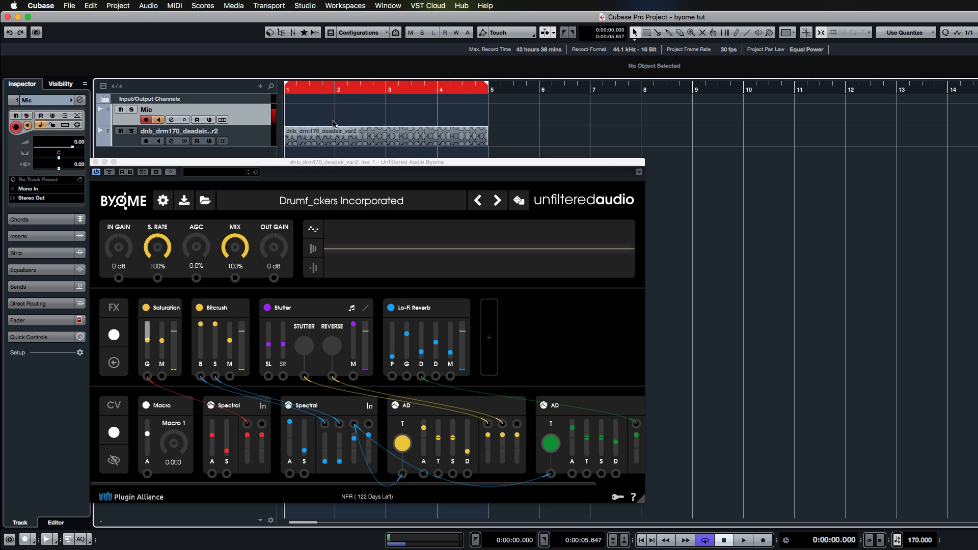
left_click(310, 247)
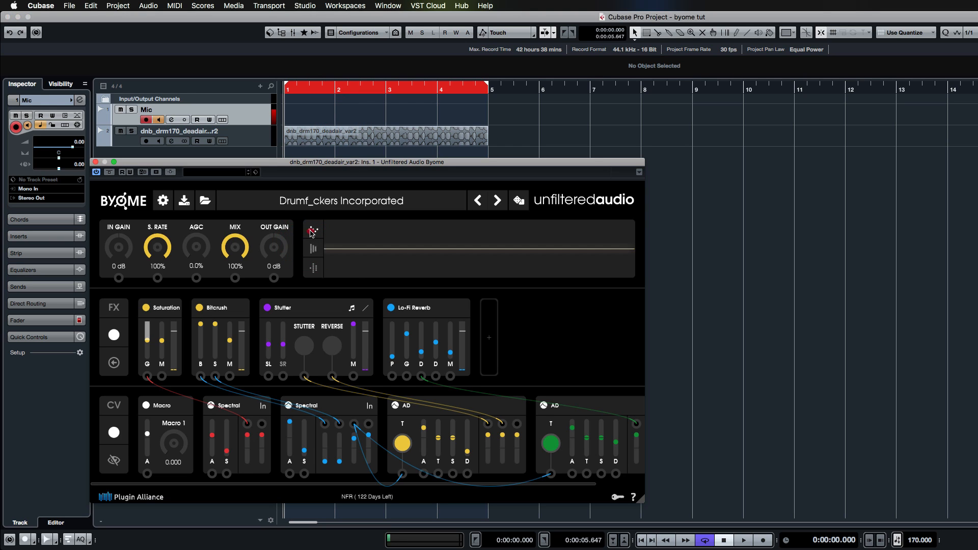
left_click(312, 231)
left_click(313, 268)
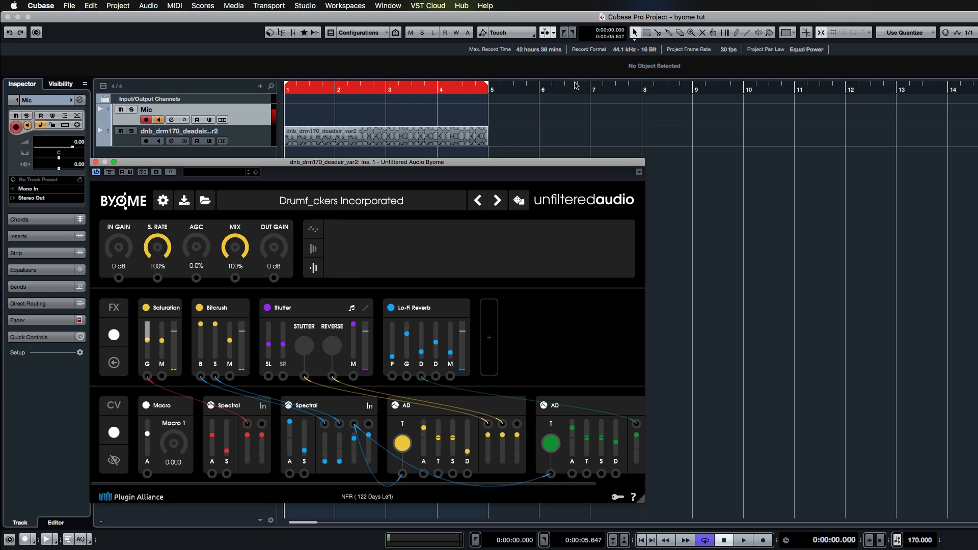
Step: Play the dnb_drm170_deadair_var2 loop to examine the bar, line and dotted visualizer views, and stop playback
left_click(327, 142)
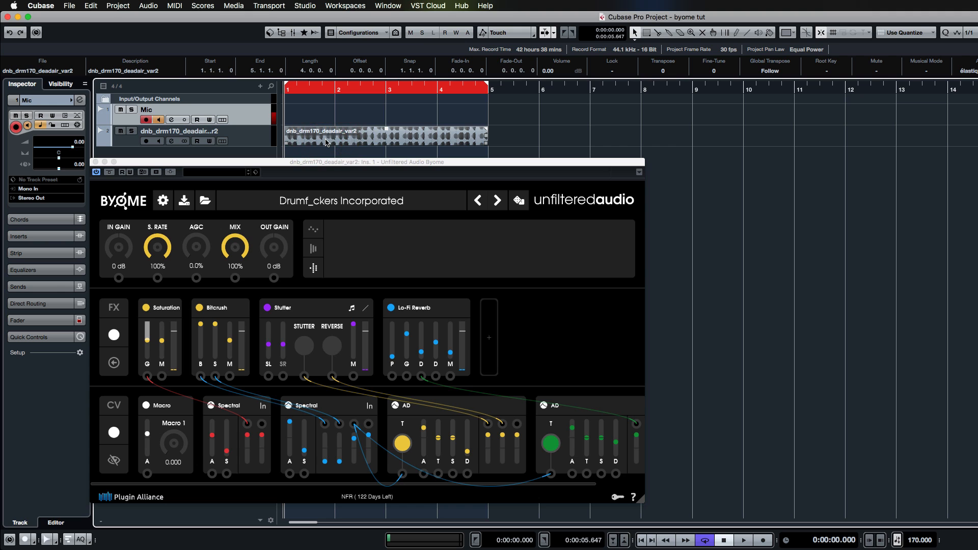
key("space")
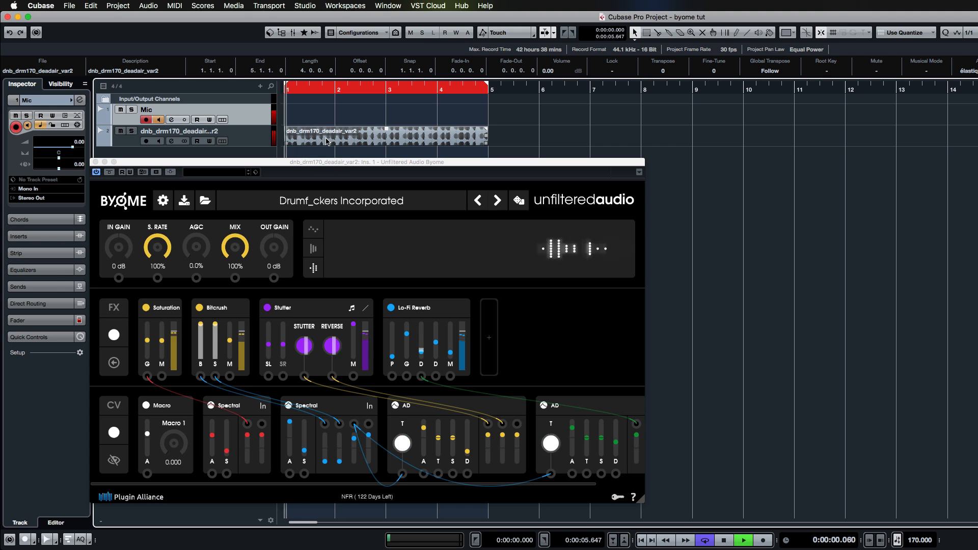
left_click(314, 249)
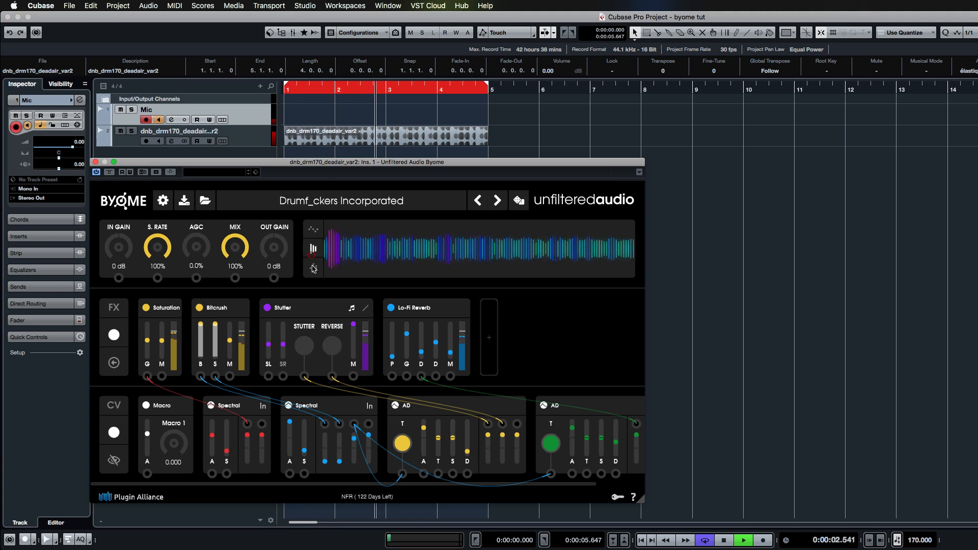
left_click(314, 230)
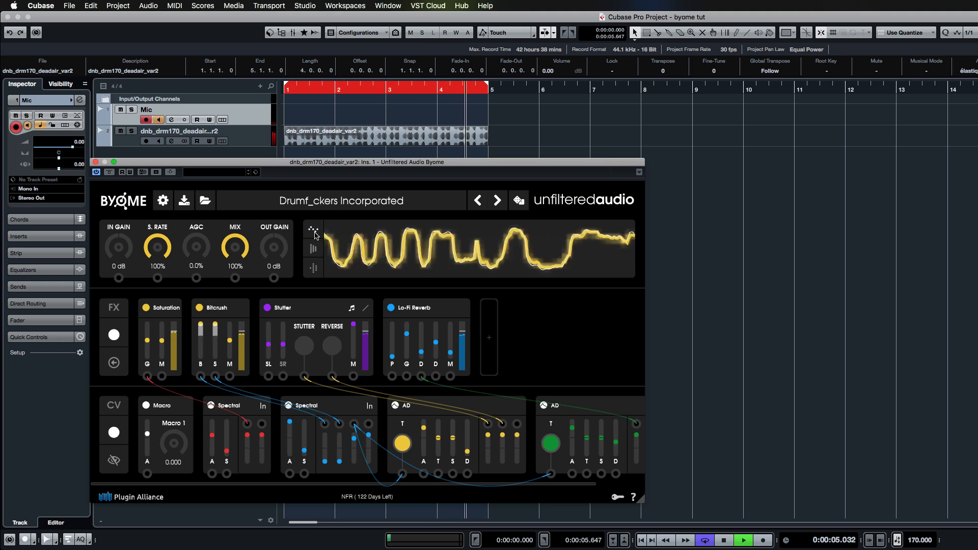
left_click(314, 268)
key("space")
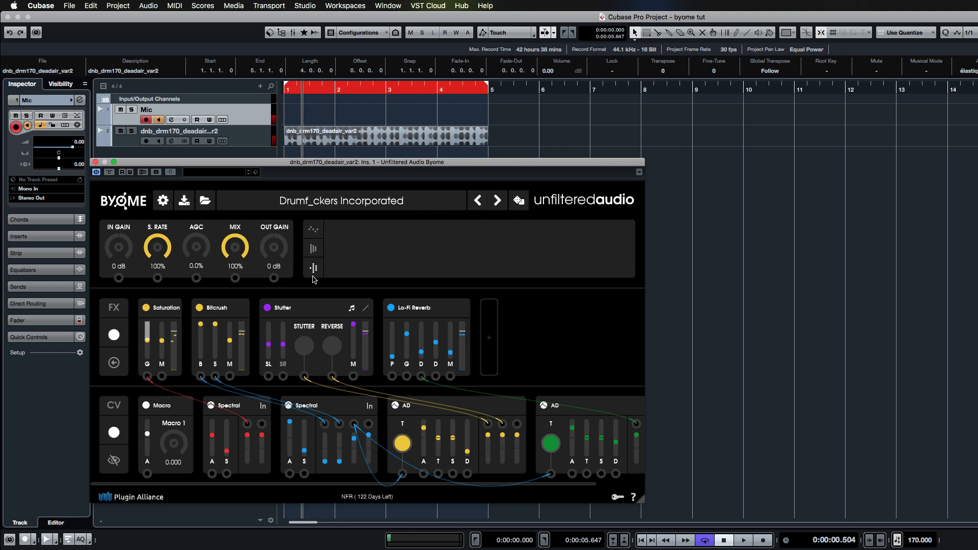
Step: Compare the loop with all FX modules bypassed and enabled during playback, leaving them bypassed, and stop playback
left_click_drag(350, 163, 376, 91)
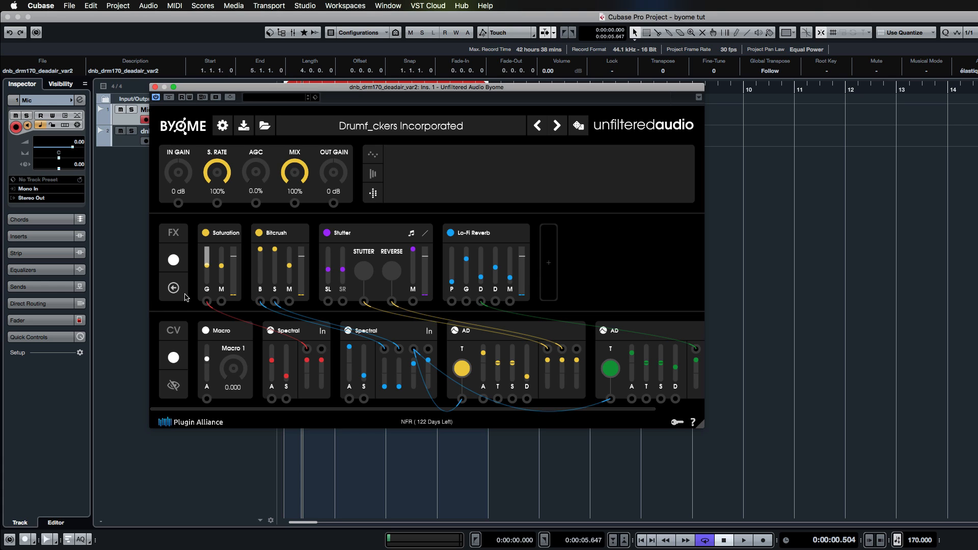
left_click(173, 260)
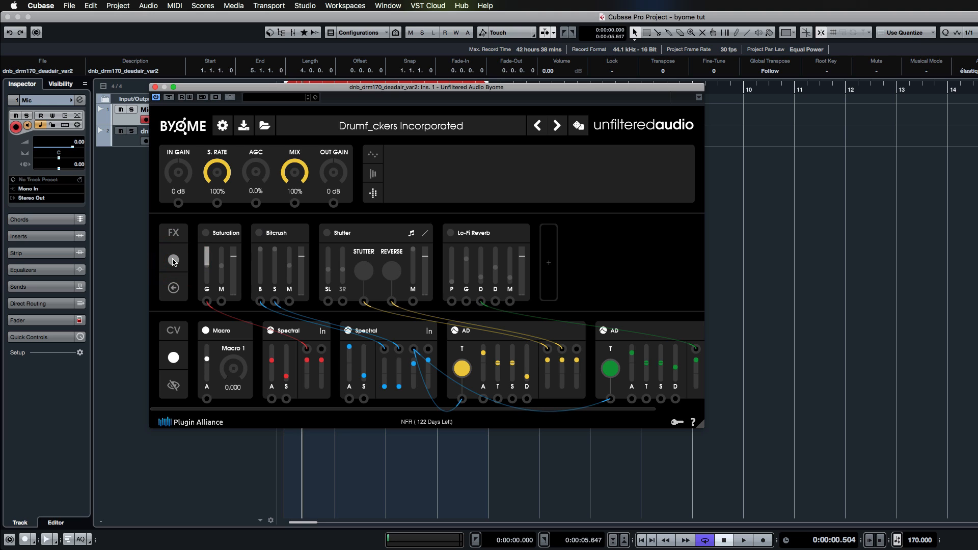
key("space")
left_click(174, 261)
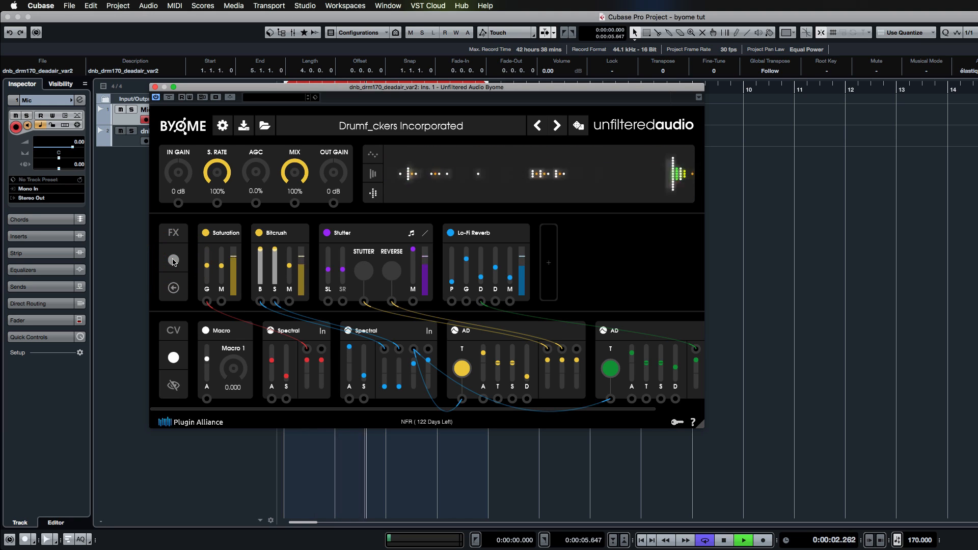
left_click(175, 262)
key("space")
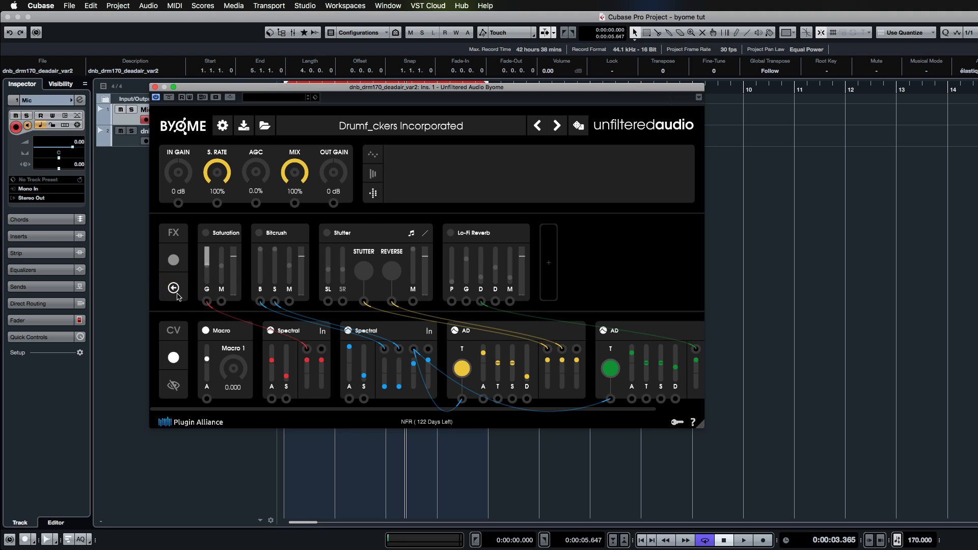
Step: Re-enable all FX modules while showing them in expanded view, and collapse them to the compact view
left_click(174, 288)
left_click(174, 260)
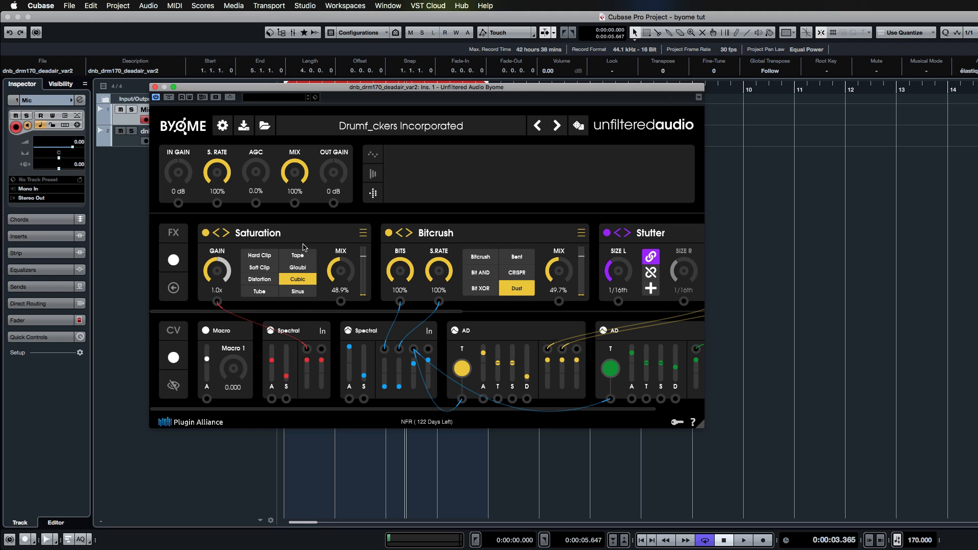
left_click(171, 291)
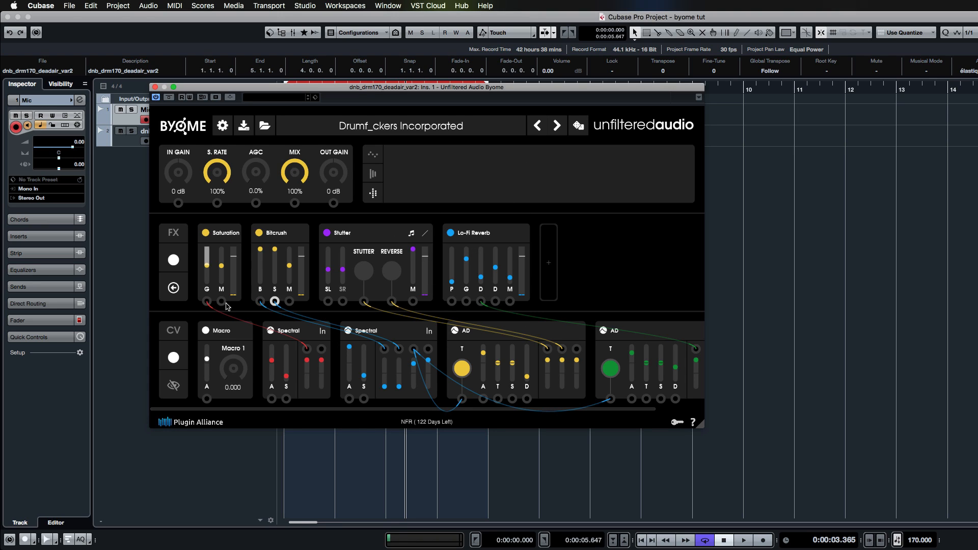
Step: Expand the Bitcrush and Lo-Fi Reverb modules in the FX section, leaving Saturation and Stutter compact
left_click(174, 289)
left_click(178, 292)
left_click(275, 236)
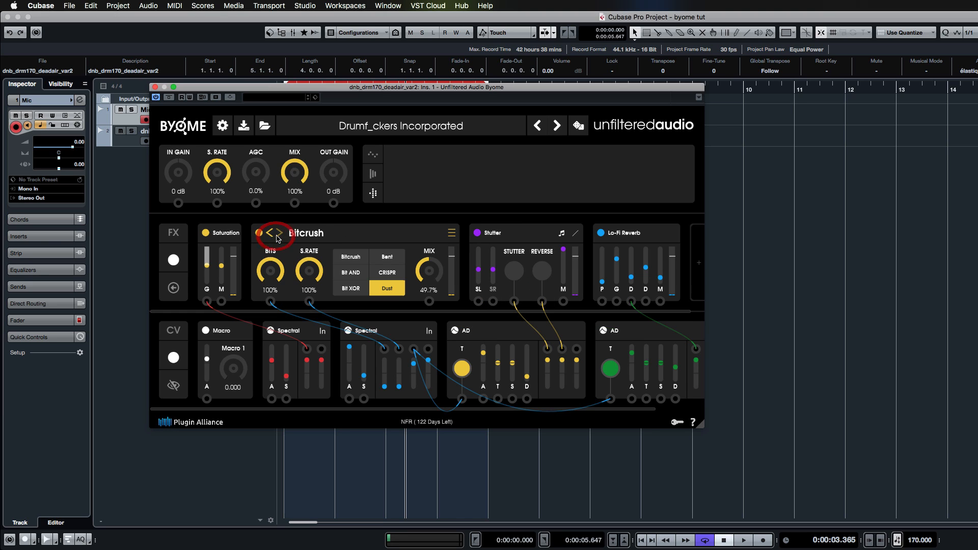
left_click(276, 235)
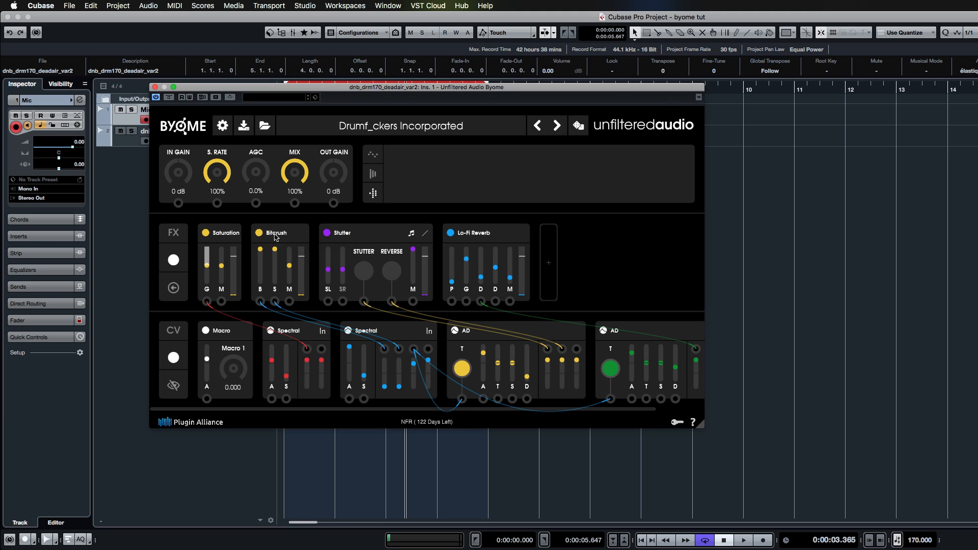
left_click(276, 236)
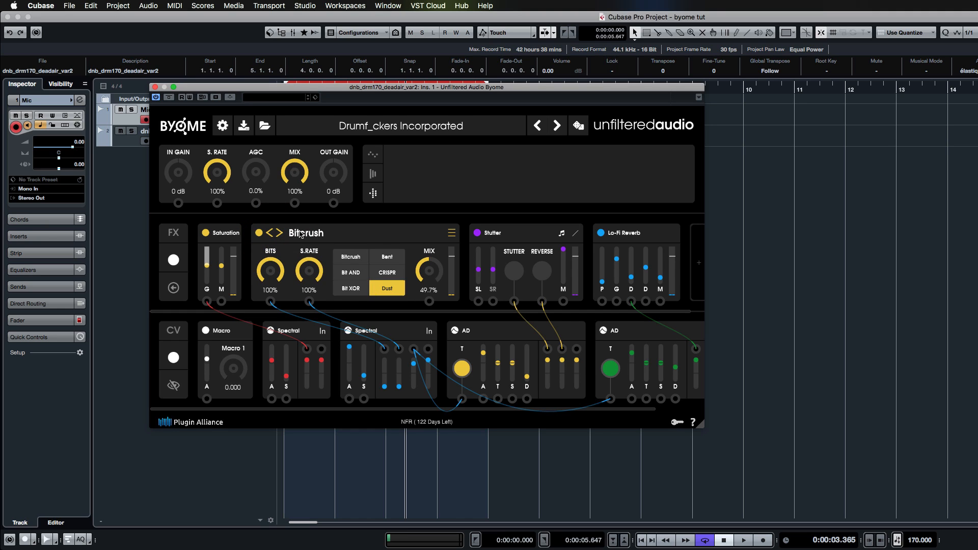
left_click(301, 234)
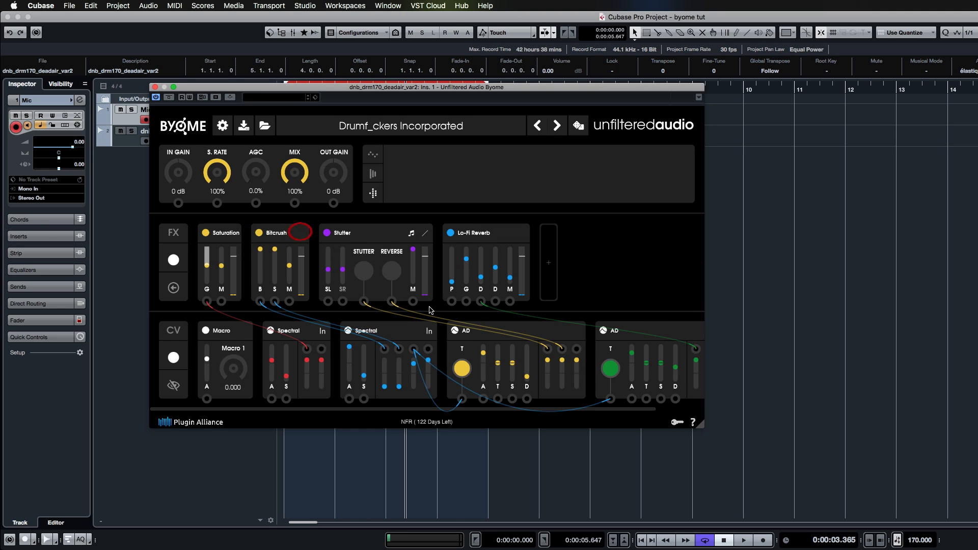
left_click(281, 238)
left_click(635, 235)
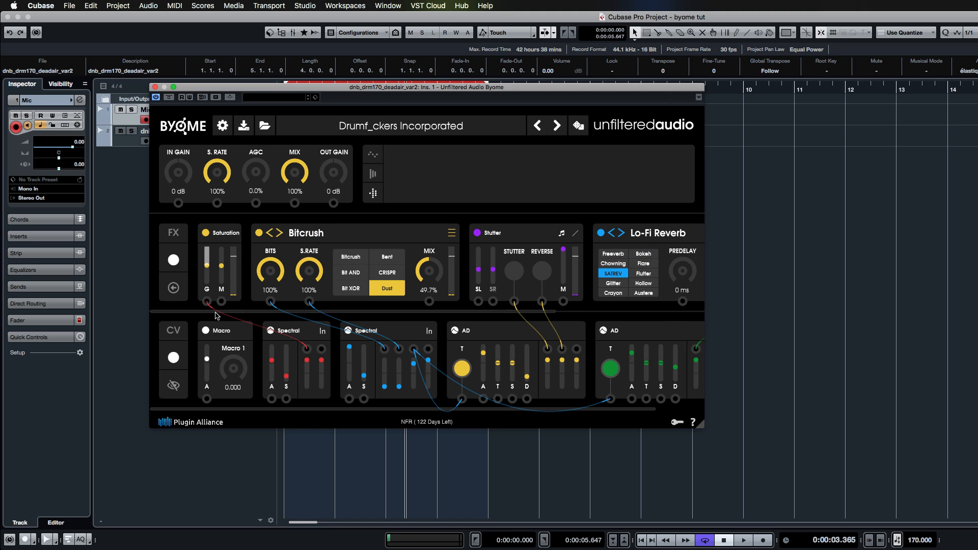
Step: Rearrange the FX chain into the order Saturation, Bitcrush, Lo-Fi Reverb, Stutter
scroll(214, 317, "right", 3)
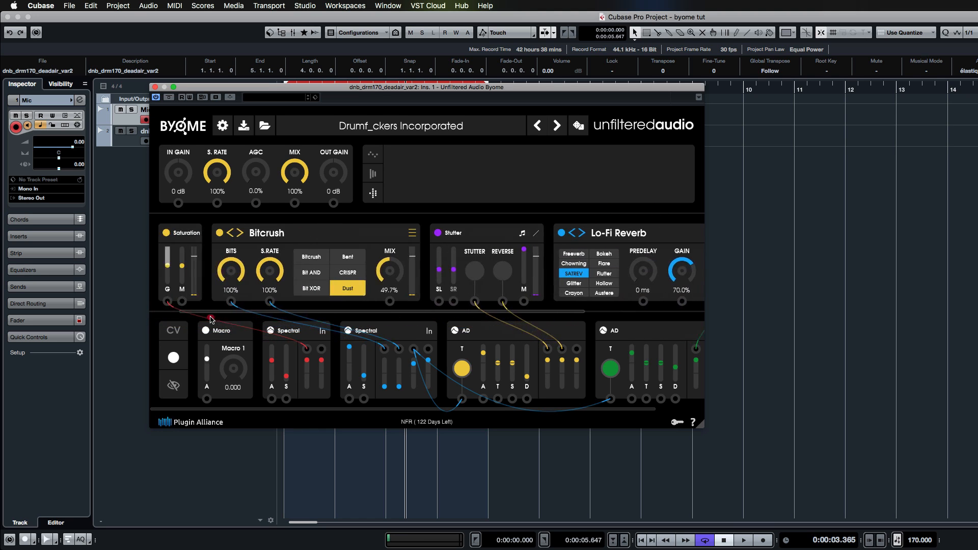
left_click_drag(210, 317, 144, 315)
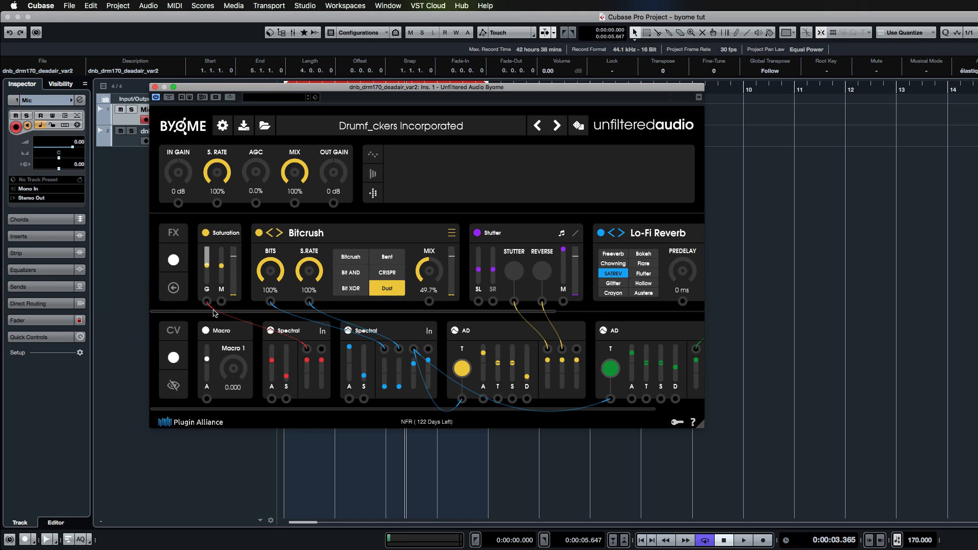
left_click_drag(522, 234, 329, 239)
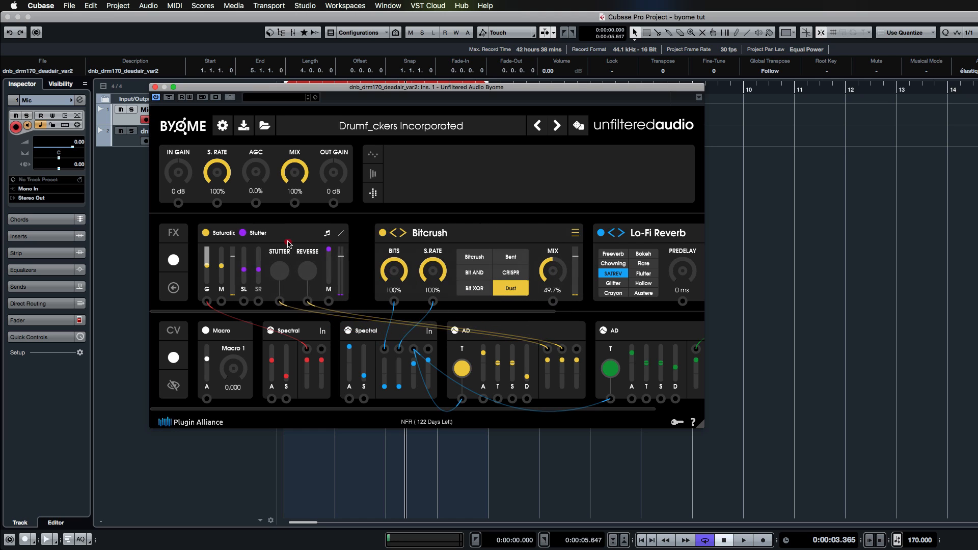
left_click_drag(652, 237, 406, 238)
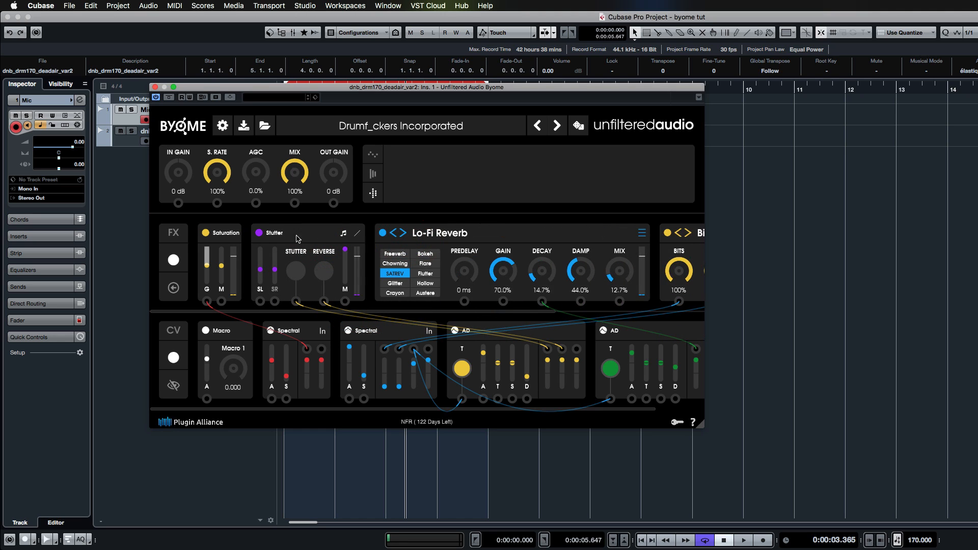
left_click_drag(297, 236, 610, 240)
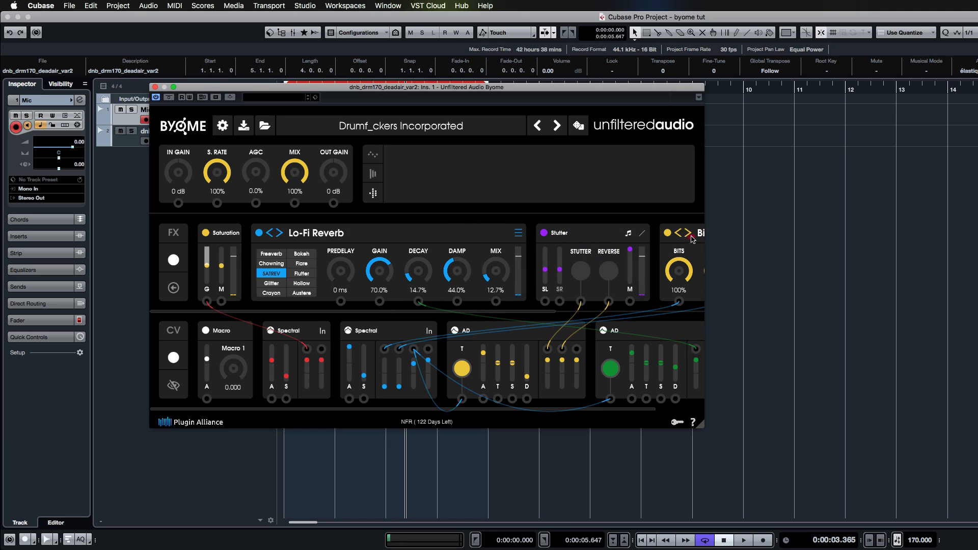
left_click_drag(693, 239, 255, 238)
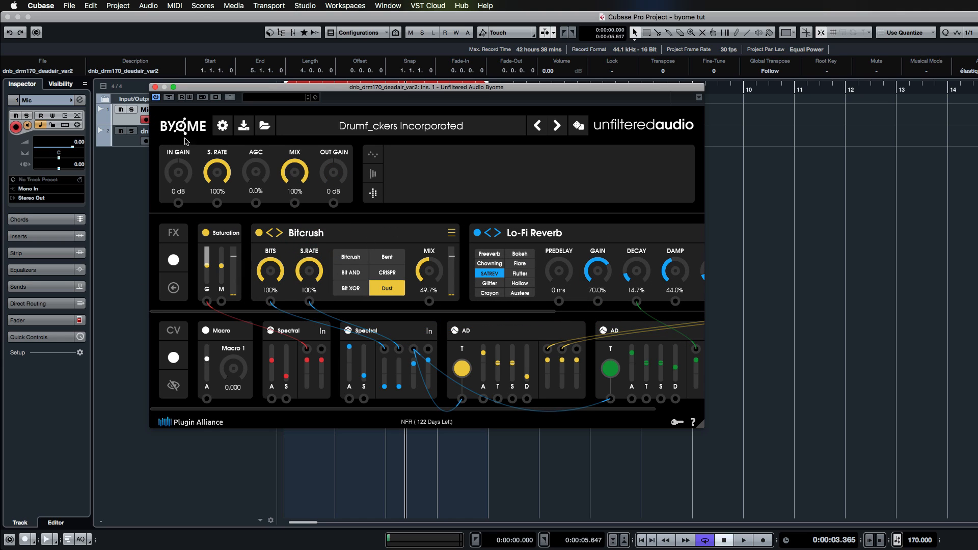
Step: Set the Bitcrush mix to 38.8% and add a Basic Filter module at the end of the FX chain
left_click_drag(529, 313, 417, 322)
left_click_drag(431, 273, 459, 313)
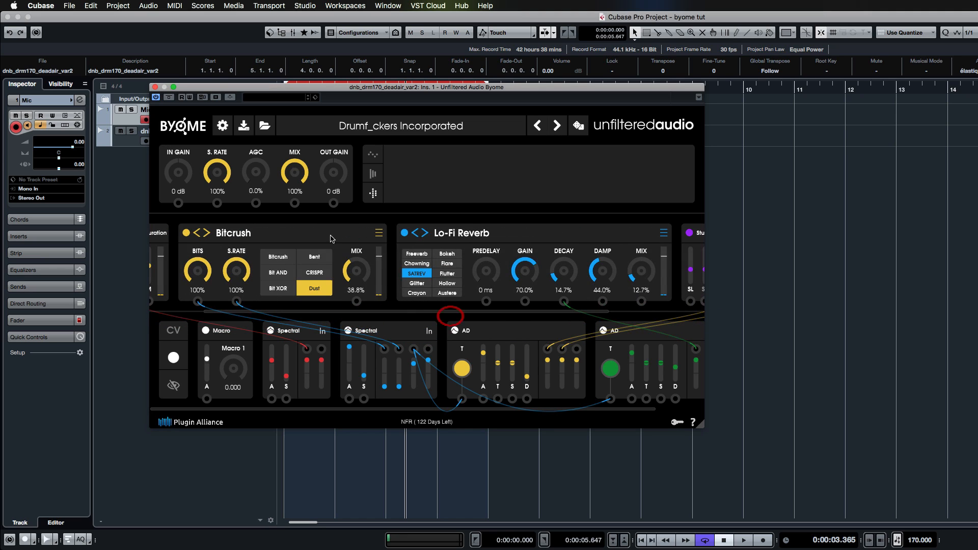
left_click_drag(569, 313, 694, 306)
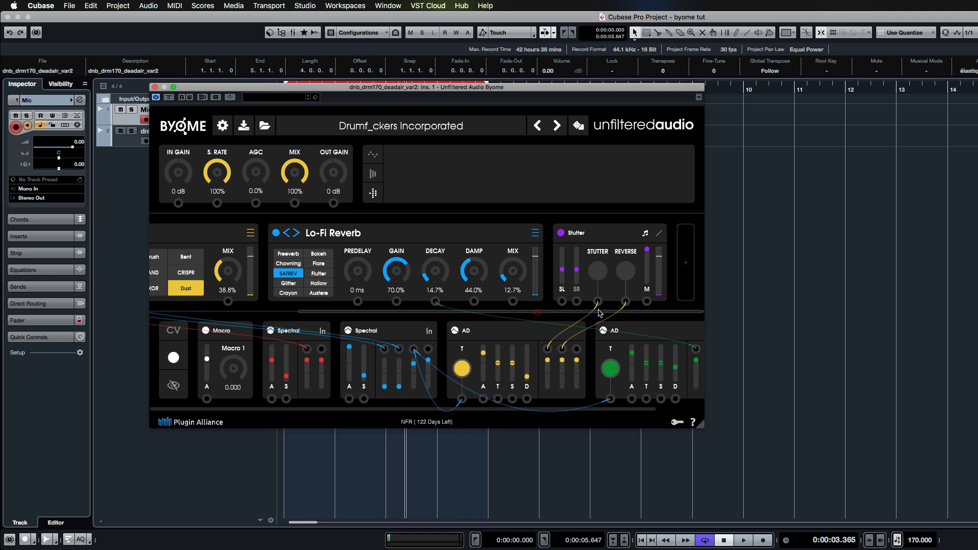
left_click(686, 263)
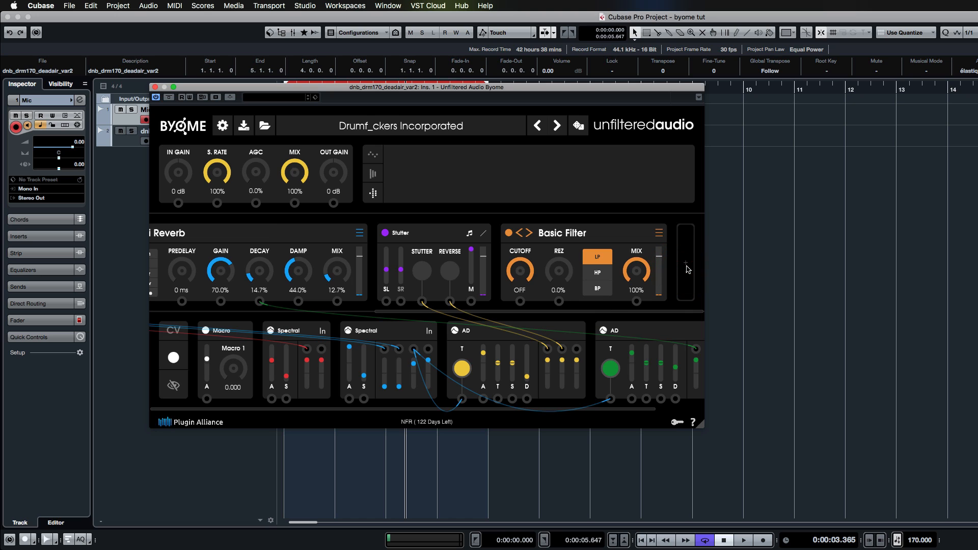
Step: Randomize the Basic Filter module's preset twice
left_click_drag(606, 311, 642, 313)
left_click(660, 235)
left_click(660, 234)
left_click(660, 234)
left_click(646, 232)
left_click(660, 234)
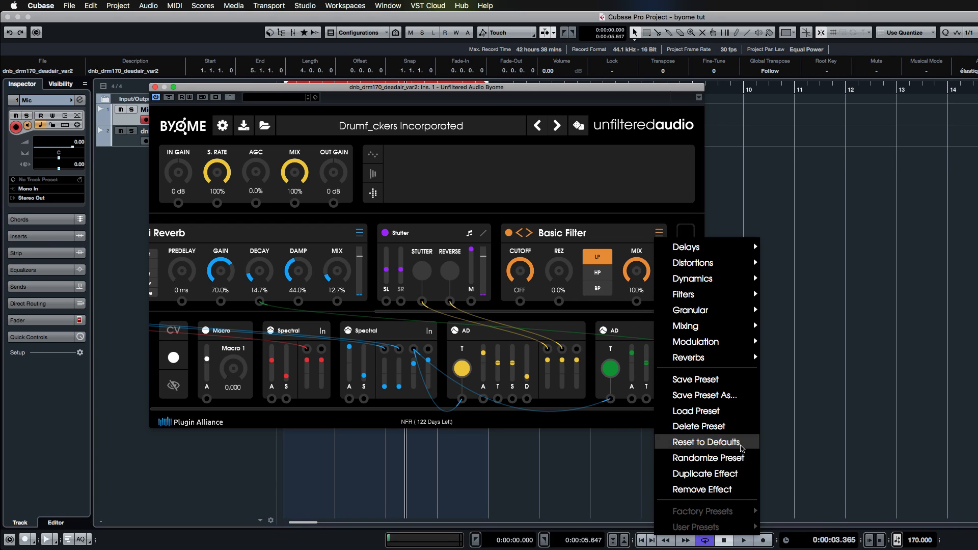
left_click(710, 459)
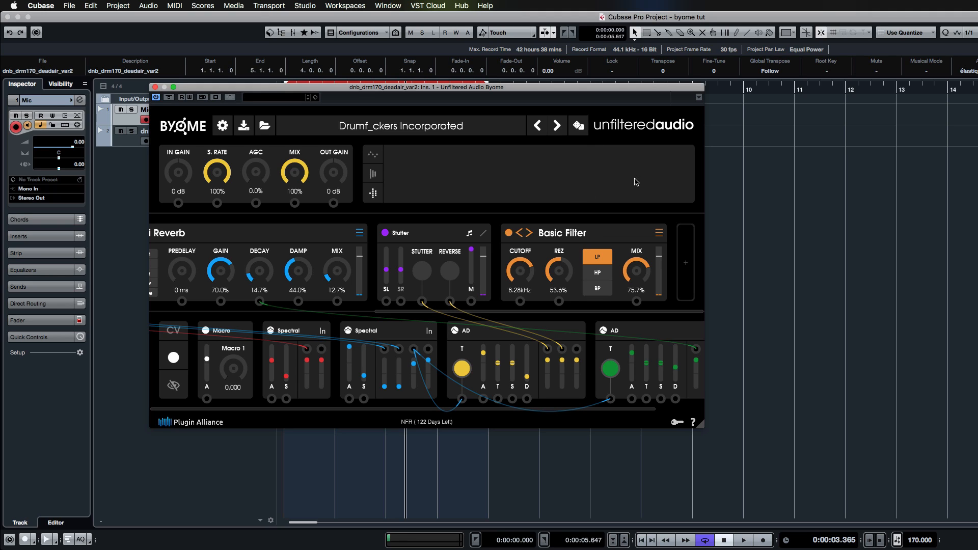
left_click(659, 233)
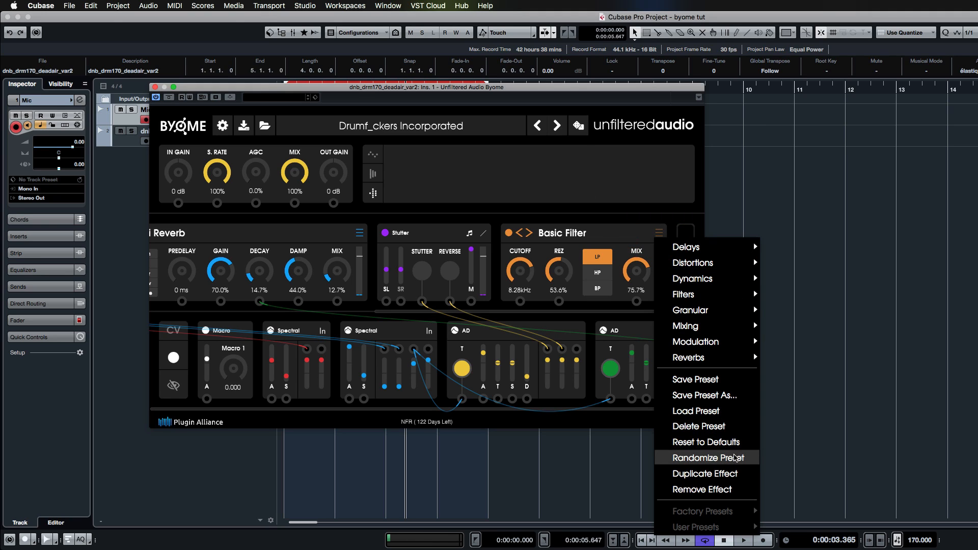
left_click(736, 457)
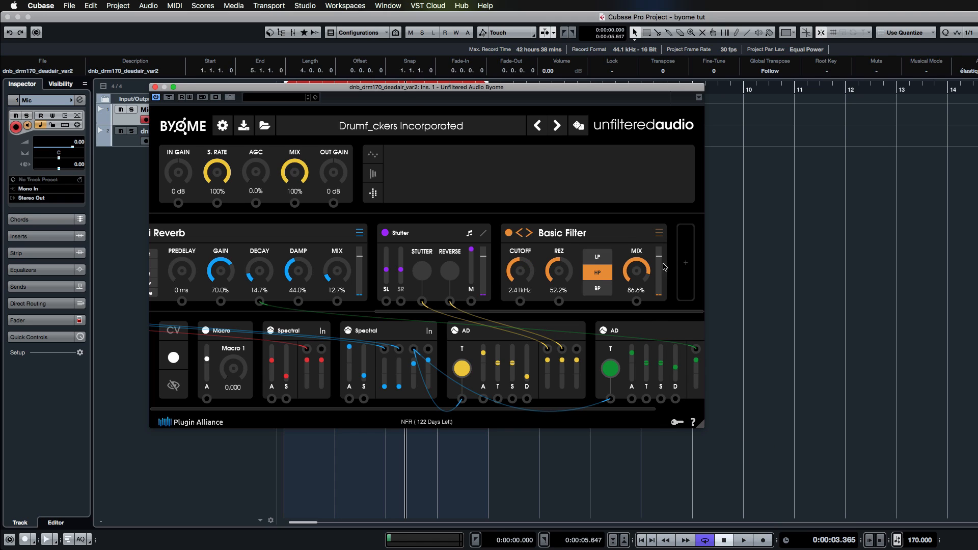
Step: Replace the Basic Filter module with the Auto Compressor from the Dynamics effects
left_click(659, 233)
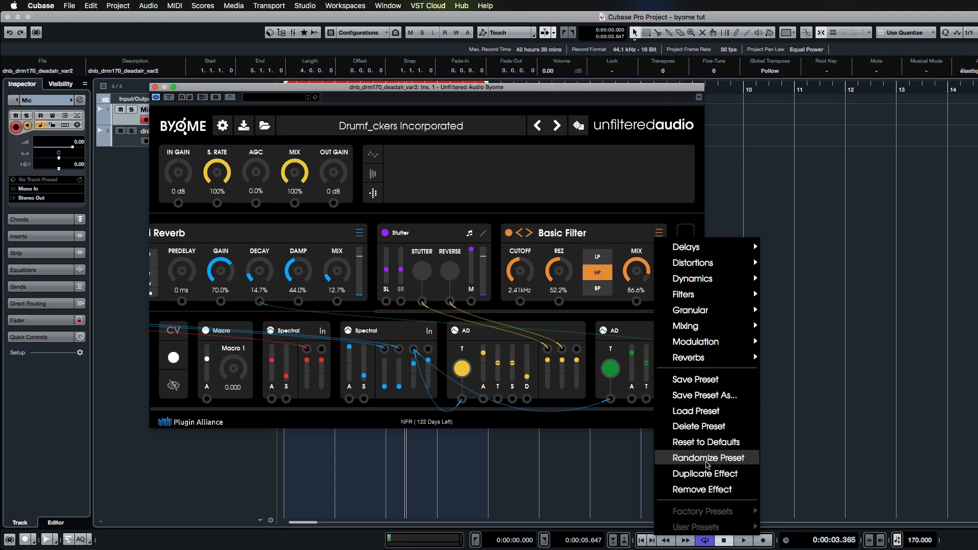
mouse_move(677, 284)
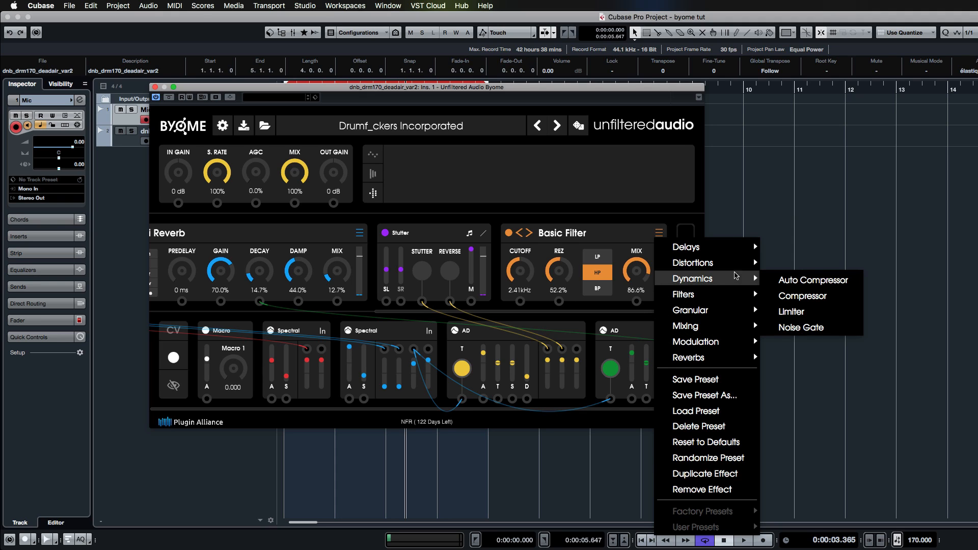
left_click(792, 281)
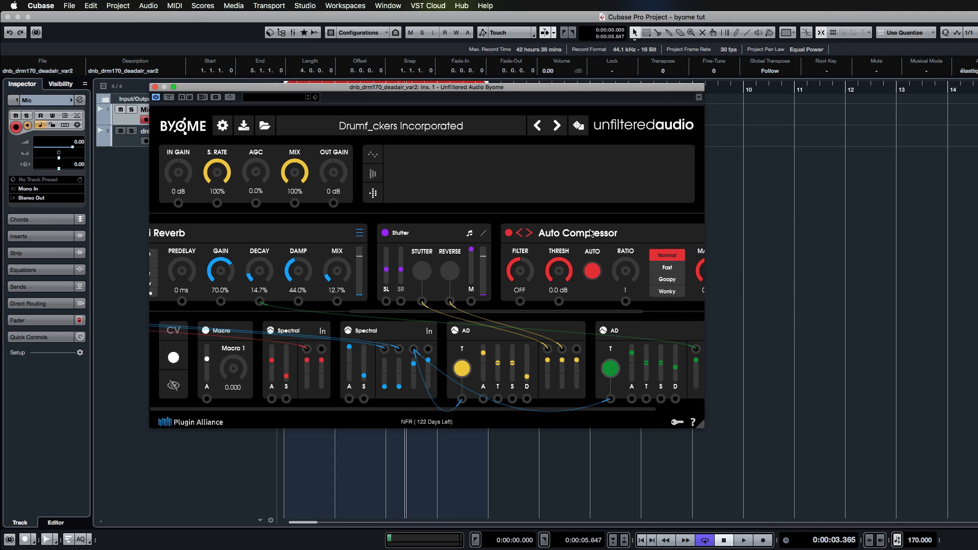
Step: Cycle the last FX module forward from Auto Compressor through the successive effect types to One Pole
left_click_drag(560, 312, 583, 312)
left_click(483, 236)
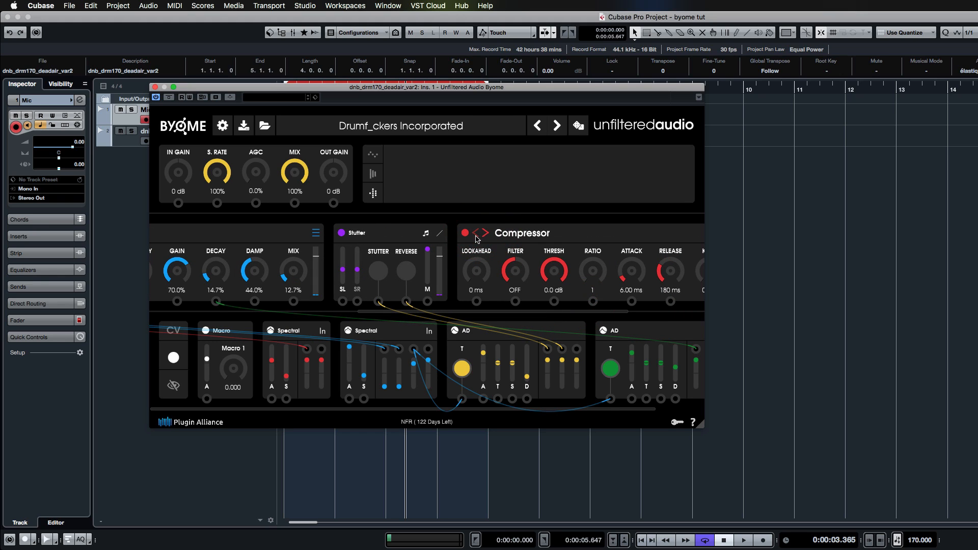
left_click(479, 236)
left_click(485, 236)
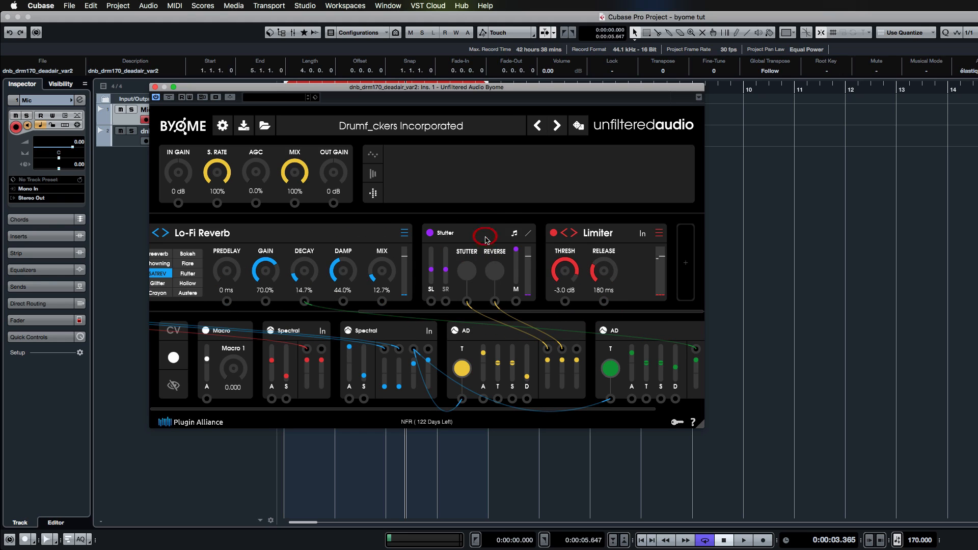
left_click(577, 236)
left_click(576, 236)
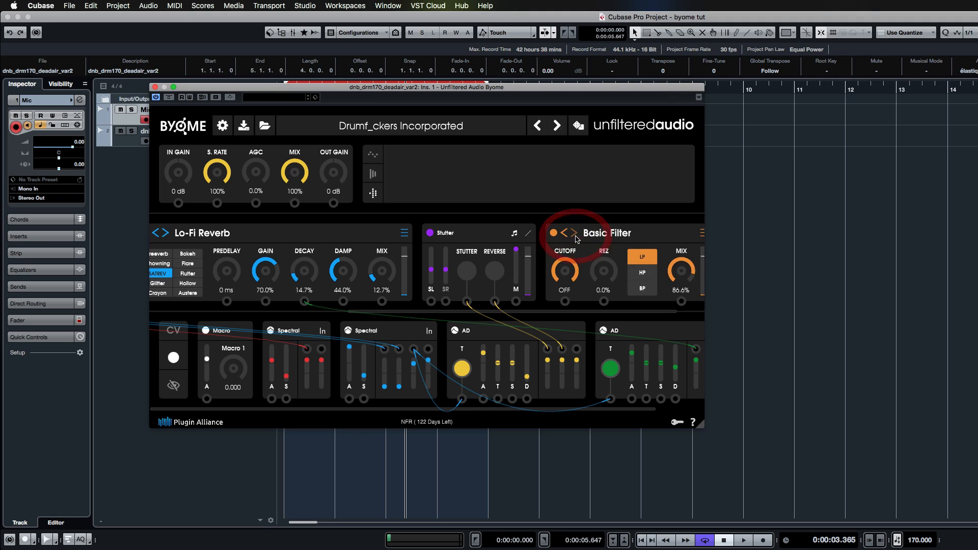
left_click(576, 237)
left_click(575, 237)
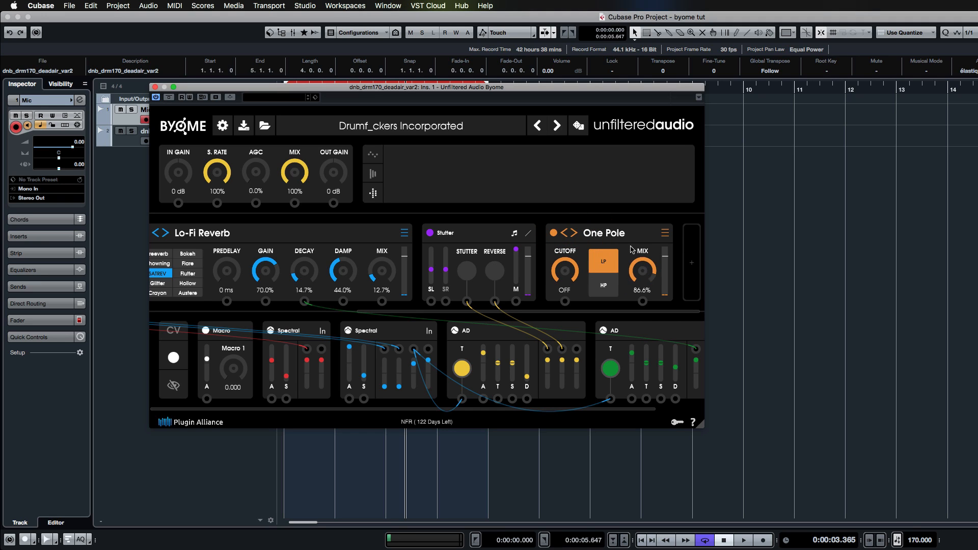
Step: Hide and show the patch cables between the FX and CV sections repeatedly, leaving them visible
left_click_drag(442, 311, 99, 327)
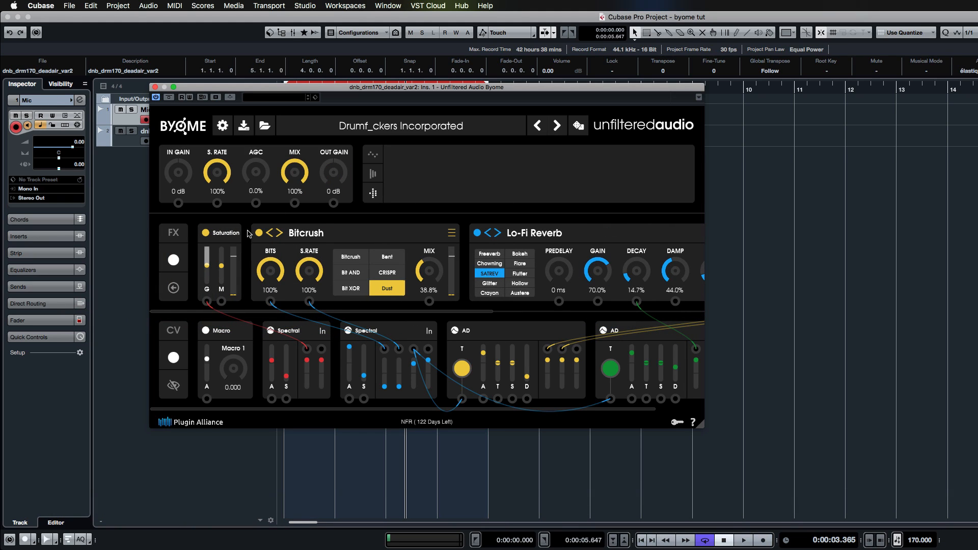
left_click_drag(278, 414, 183, 413)
left_click(174, 387)
left_click(174, 387)
left_click(173, 386)
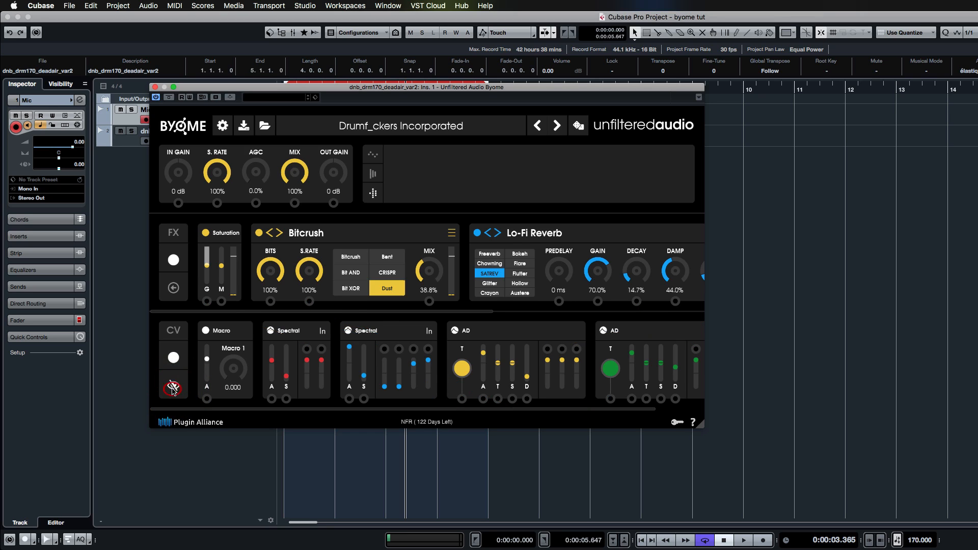
left_click(173, 387)
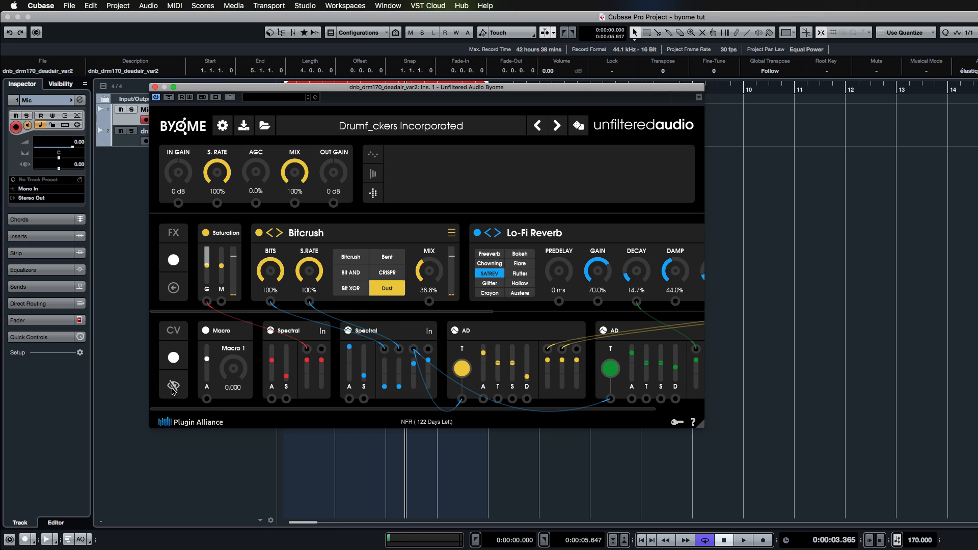
left_click(173, 387)
left_click(174, 387)
left_click(173, 387)
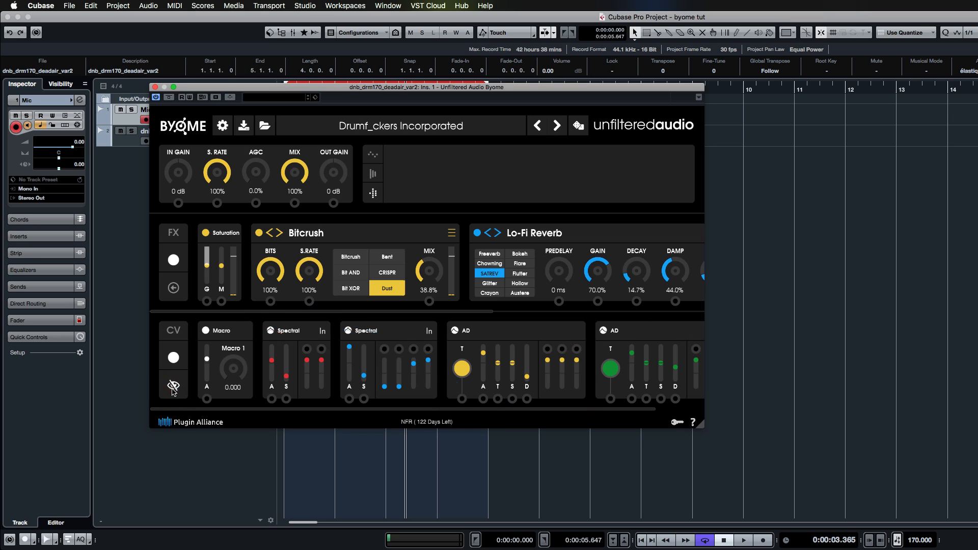
left_click(173, 388)
left_click(174, 387)
left_click(173, 387)
left_click(173, 388)
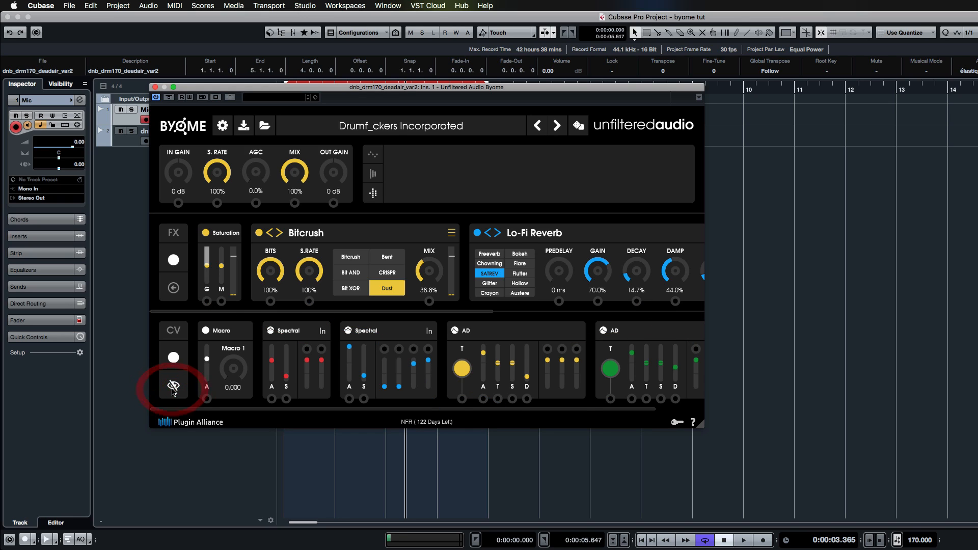
left_click(173, 388)
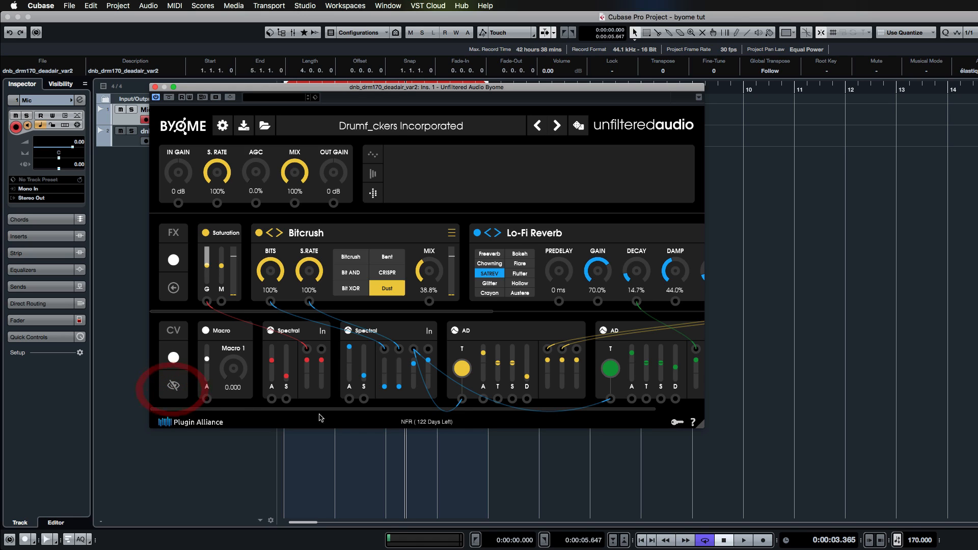
Step: Expand both Spectral Follower modules in the CV section and collapse the first one again
left_click(293, 335)
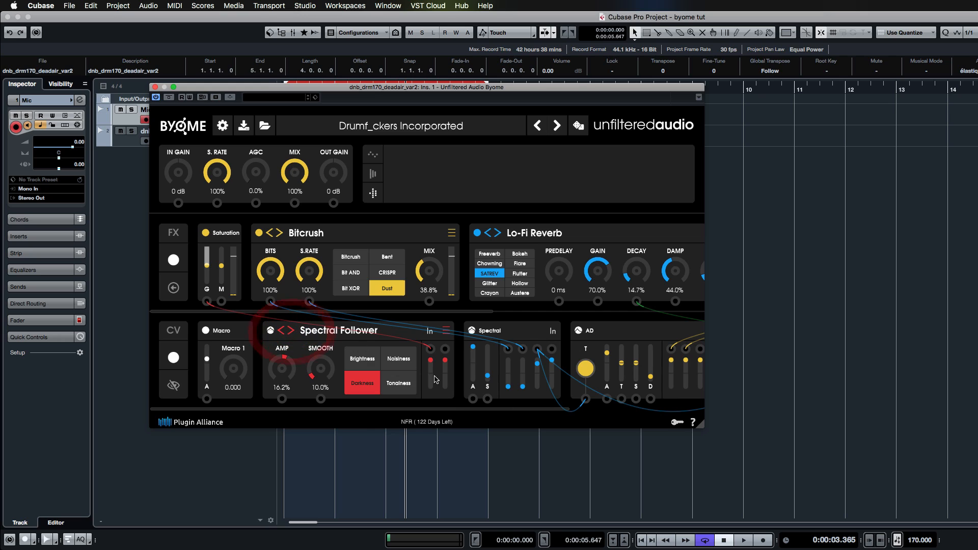
left_click(502, 333)
left_click(341, 334)
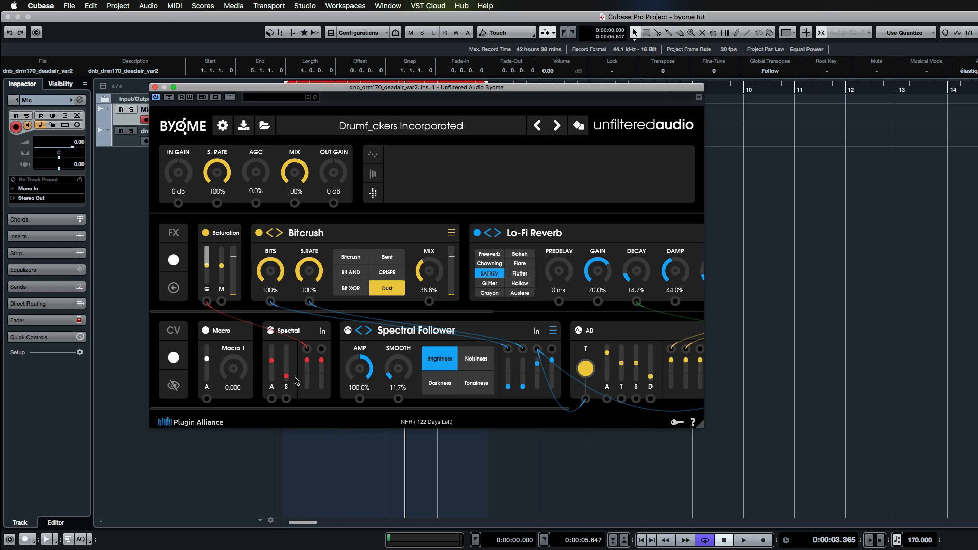
Step: Expand the Macro module to examine its eight macro controls, and collapse it back to the compact view
left_click(220, 333)
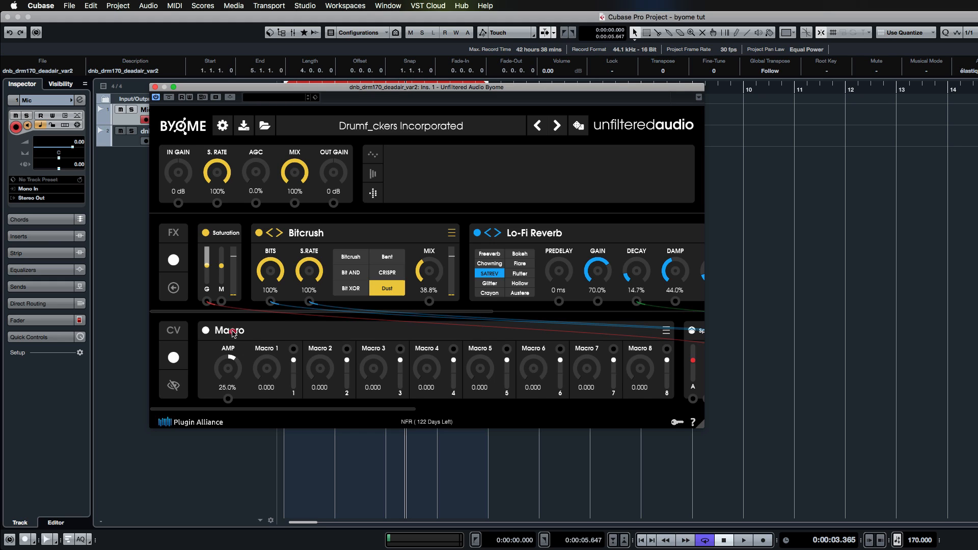
left_click(233, 333)
left_click(233, 333)
left_click(232, 333)
Step: Browse the modulator categories in the expanded Spectral Follower's module options, such as Controllers and Random Sources, and leave its type unchanged
left_click_drag(377, 410, 428, 412)
left_click(499, 332)
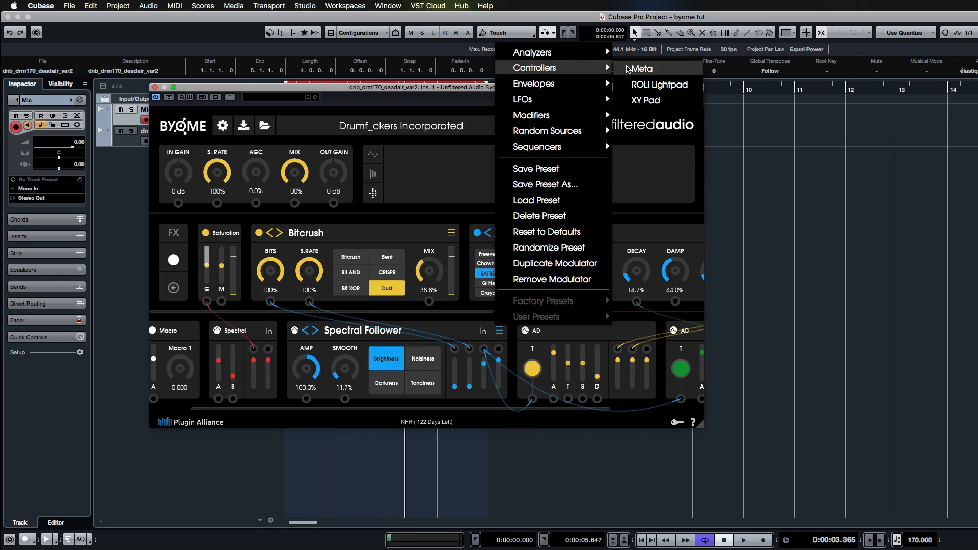
mouse_move(544, 130)
left_click(425, 333)
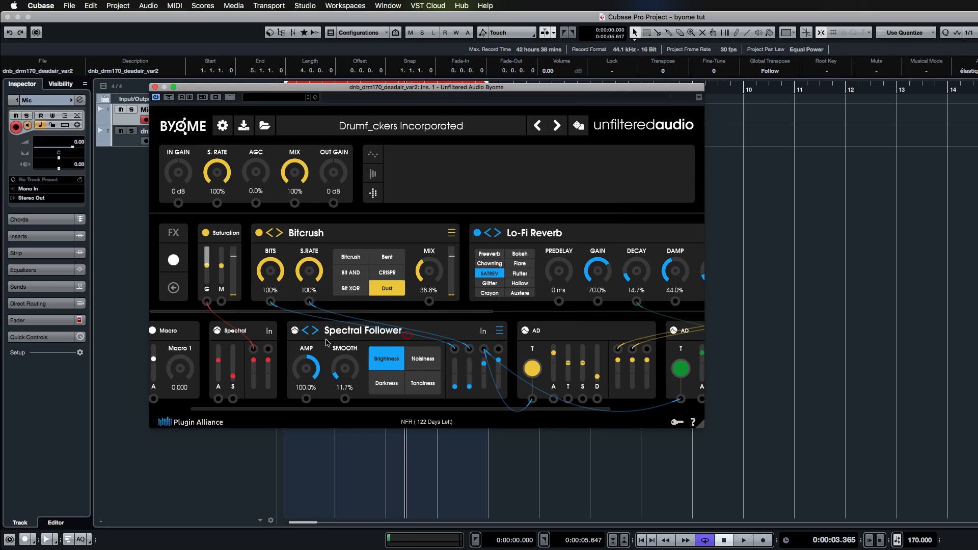
Step: Switch the expanded Spectral Follower to the neighbouring modulator type and back, and toggle the module off and on
left_click(314, 331)
left_click(305, 331)
left_click(295, 332)
left_click(295, 332)
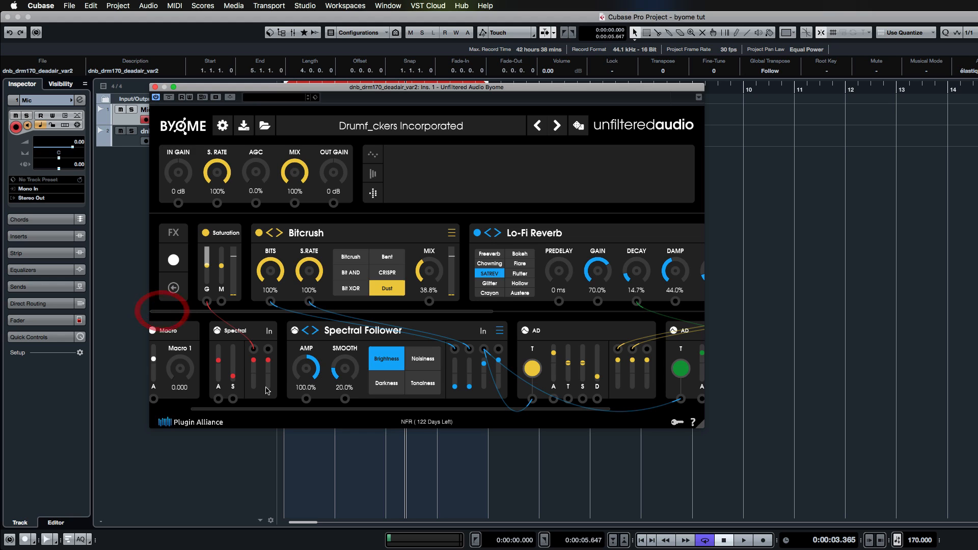
Step: Patch the free modulation output of the expanded Spectral Follower to the Mix input of the Bitcrush module
left_click_drag(241, 409, 225, 414)
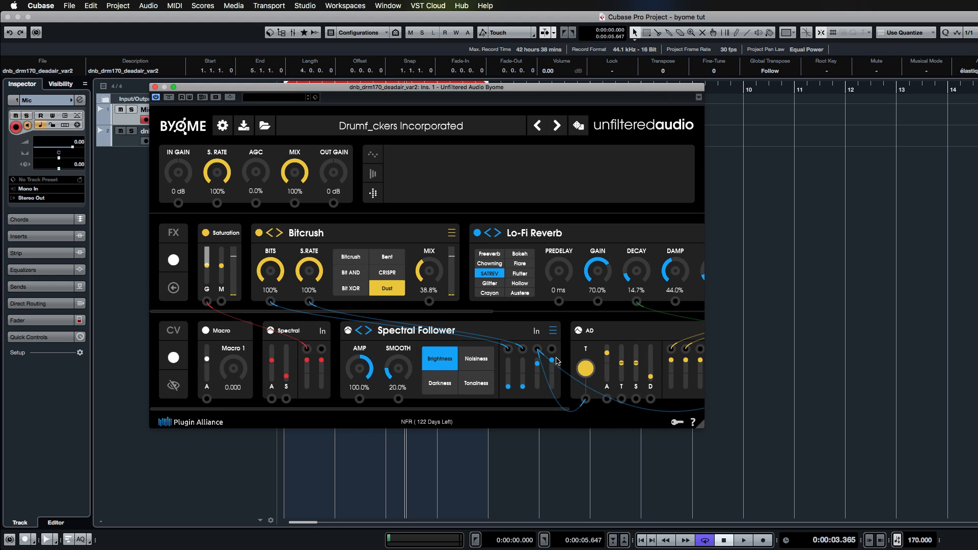
left_click_drag(553, 350, 393, 301)
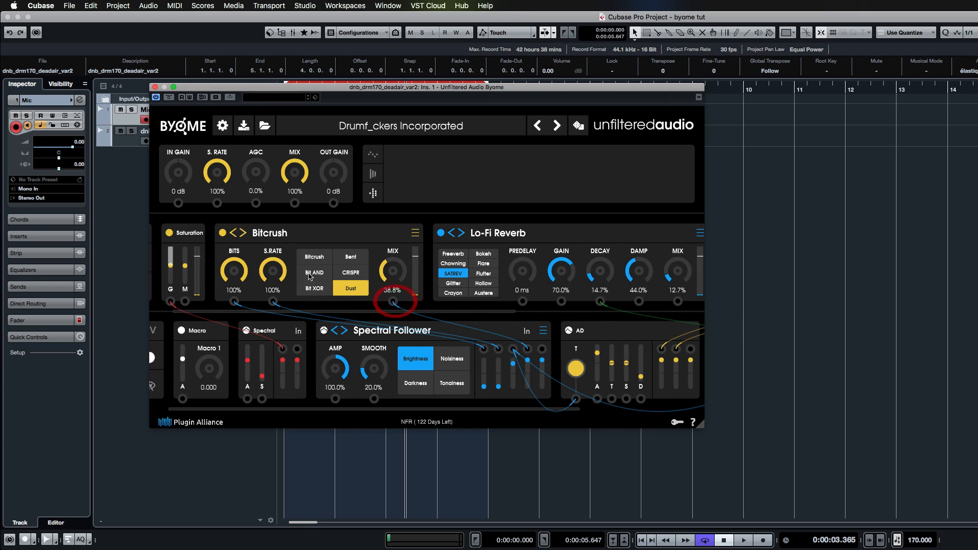
left_click_drag(486, 312, 410, 319)
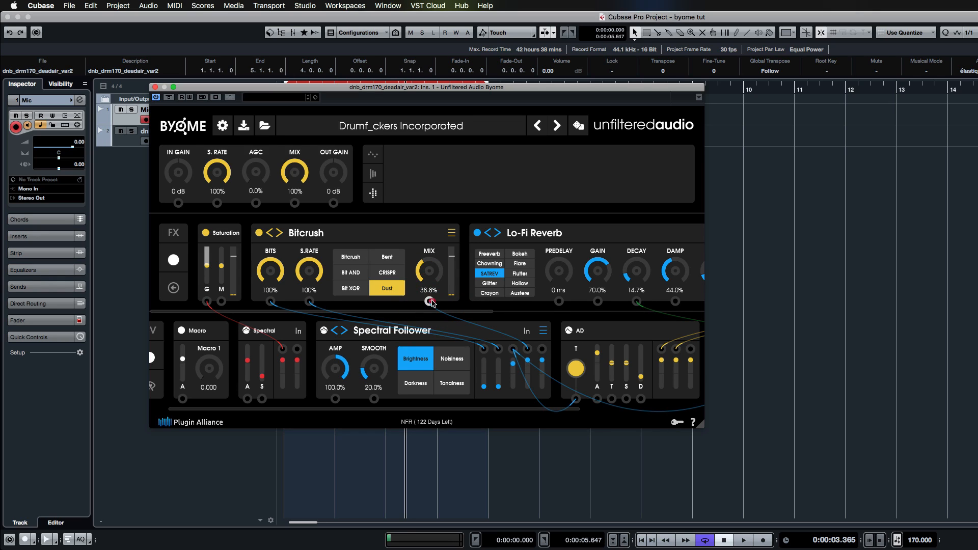
Step: Remove the patch cable from Bitcrush's Mix and connect the Spectral Follower's free output to Lo-Fi Reverb's Gain
left_click_drag(461, 315, 509, 318)
left_click_drag(430, 302, 442, 217)
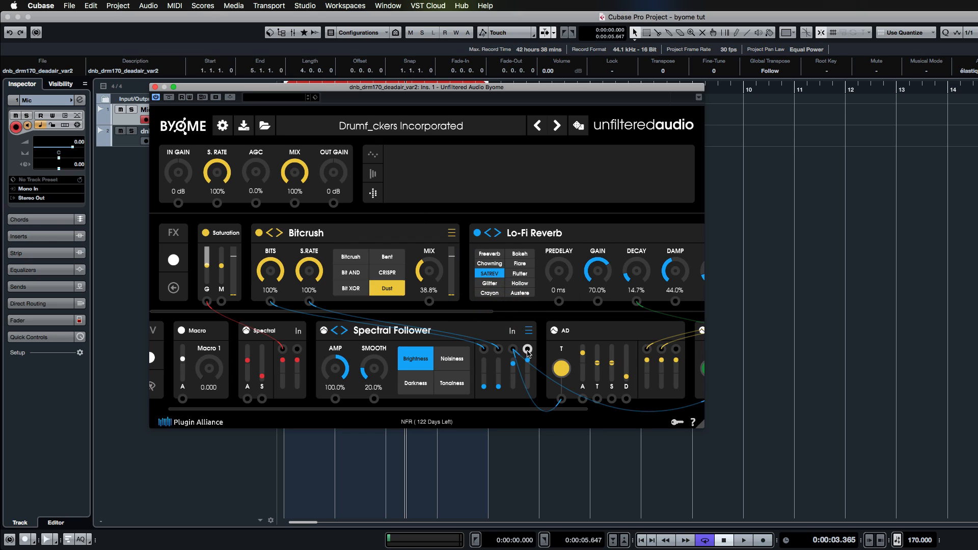
left_click_drag(528, 349, 605, 304)
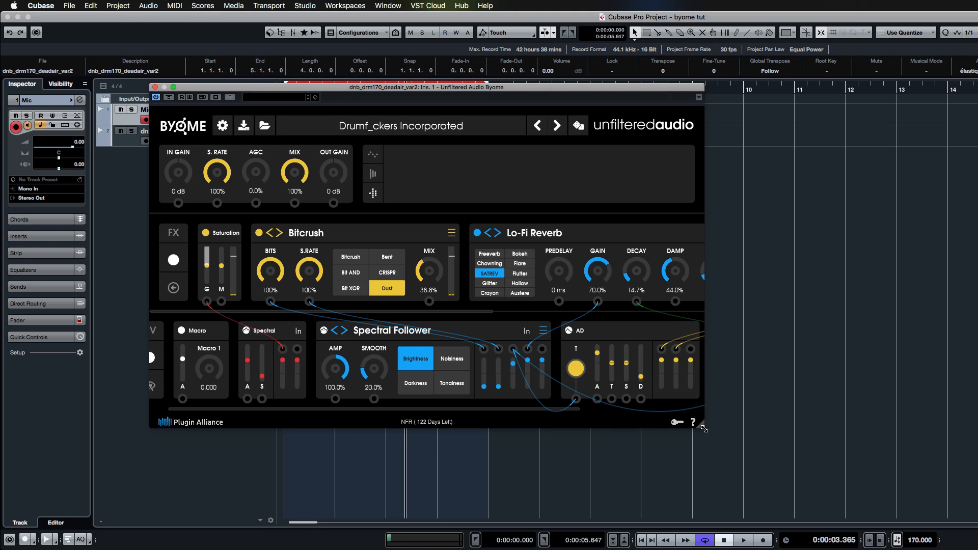
Step: Move the plug-in window up over the project's track list and enlarge it slightly
left_click_drag(336, 88, 252, 54)
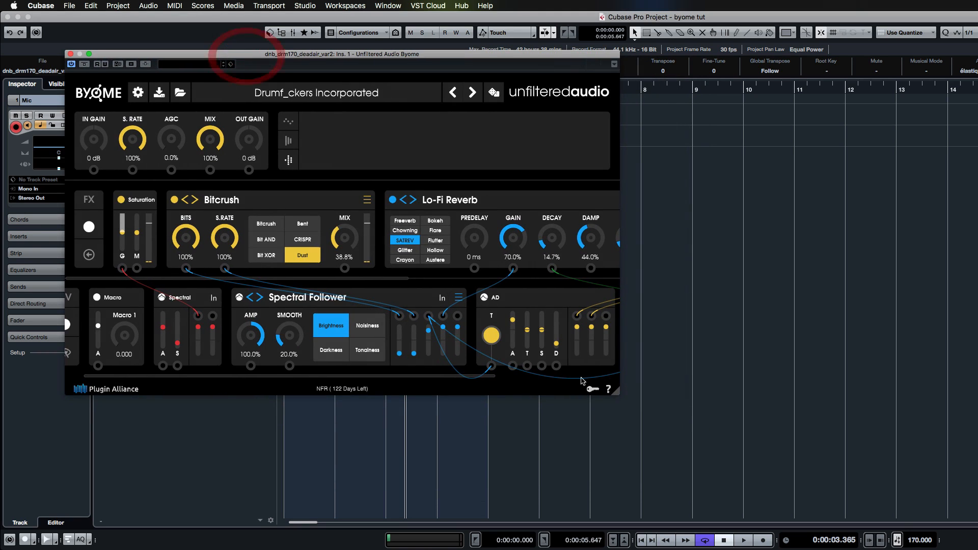
left_click_drag(616, 390, 624, 398)
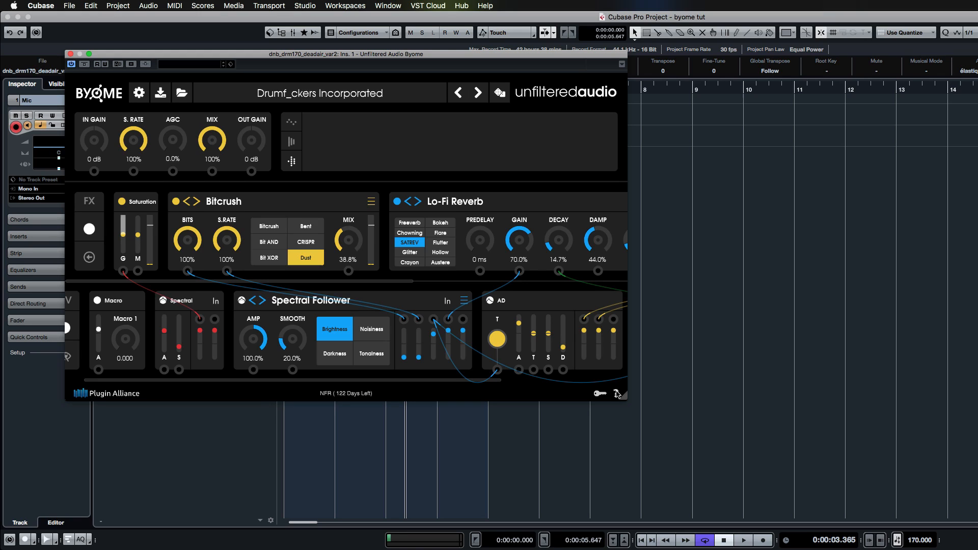
scroll(309, 387, "left", 3)
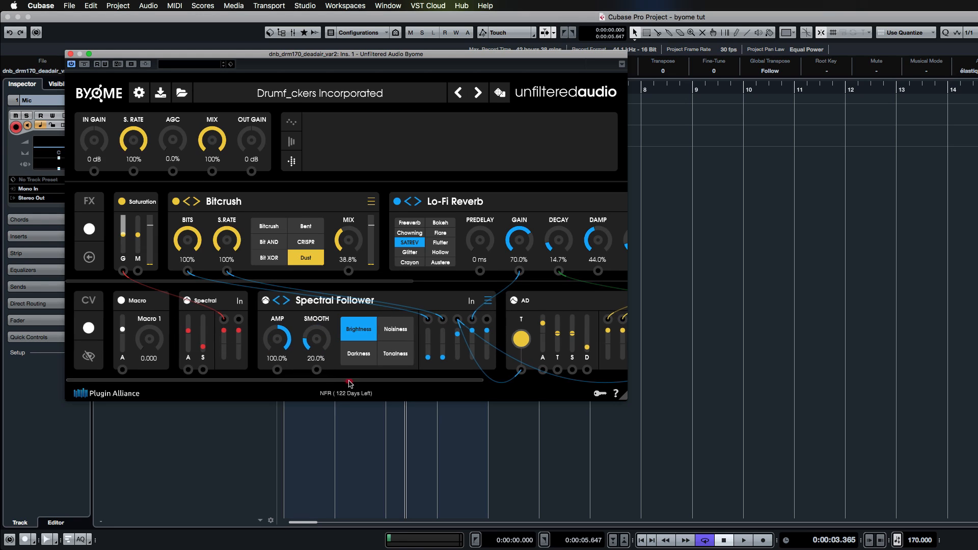
left_click_drag(349, 381, 97, 375)
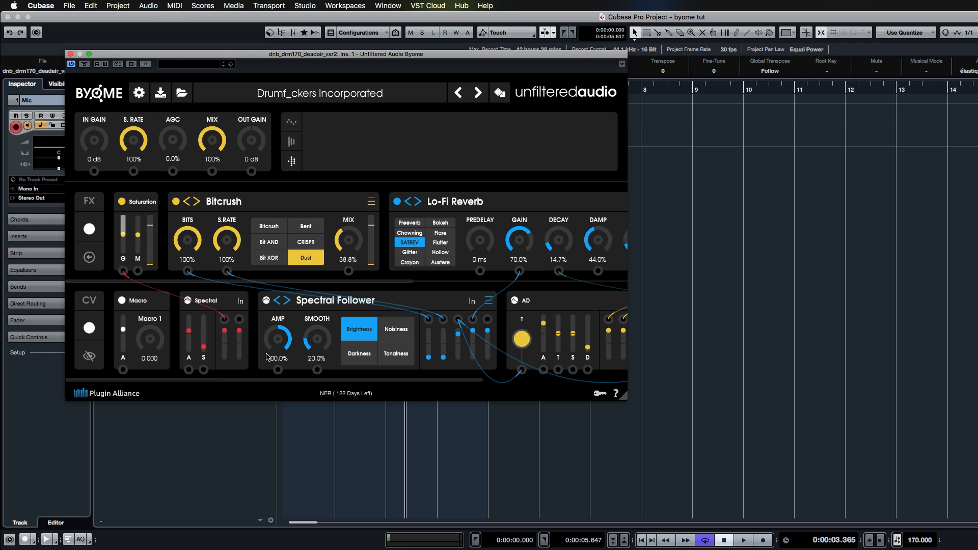
left_click_drag(355, 380, 164, 375)
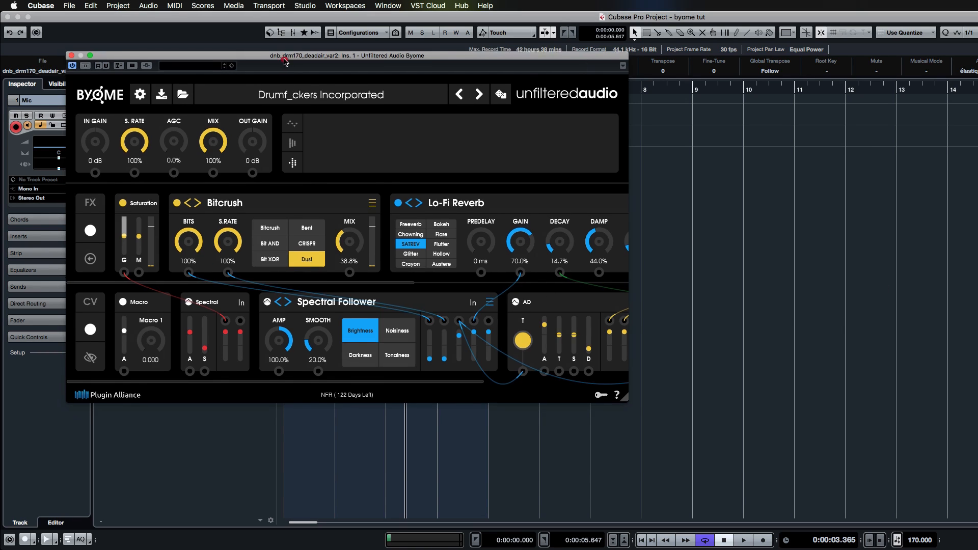
left_click_drag(277, 53, 518, 143)
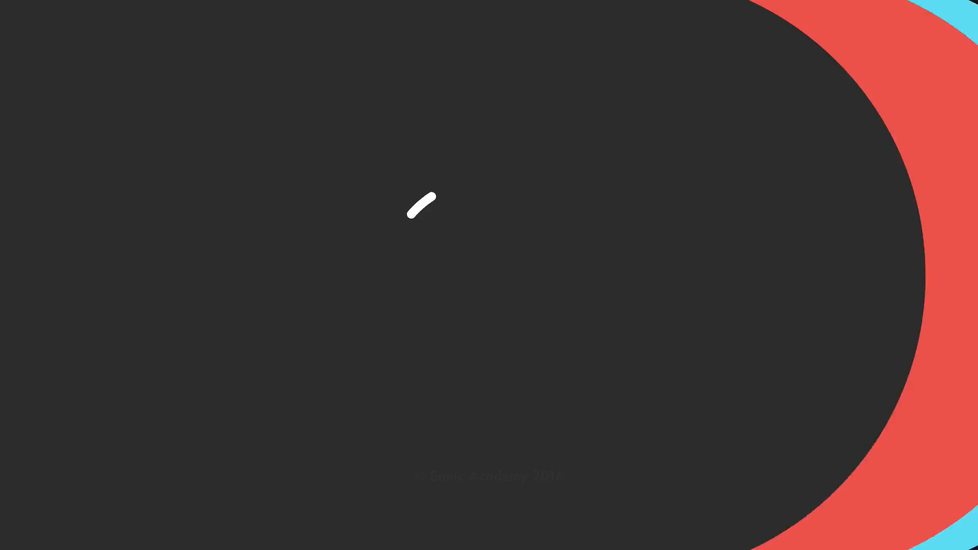